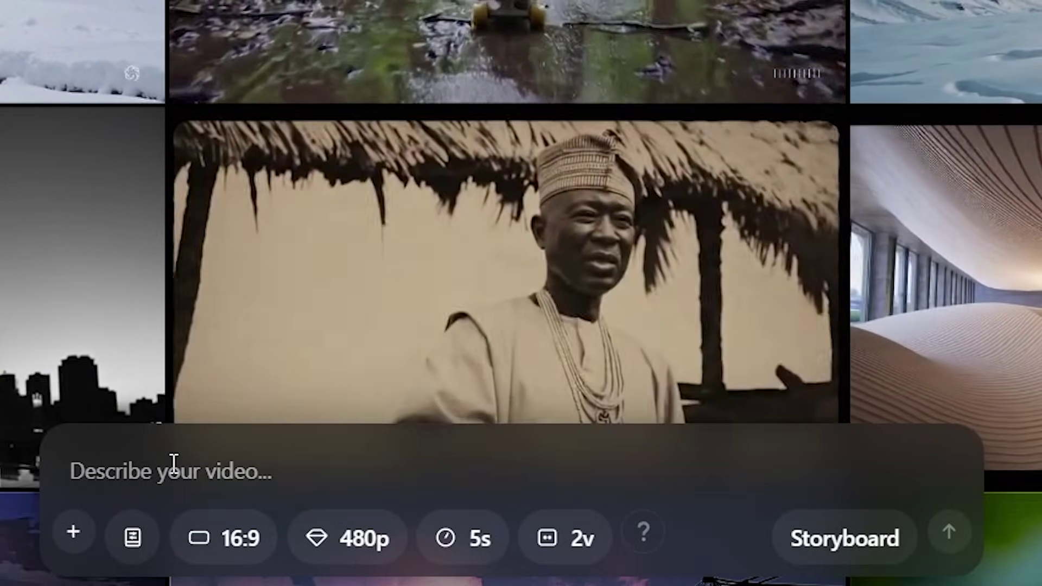
# Enter the video prompt 'A cat riding a skateboard in the snow' in the description box.
pyautogui.write('A cat riding a sk')
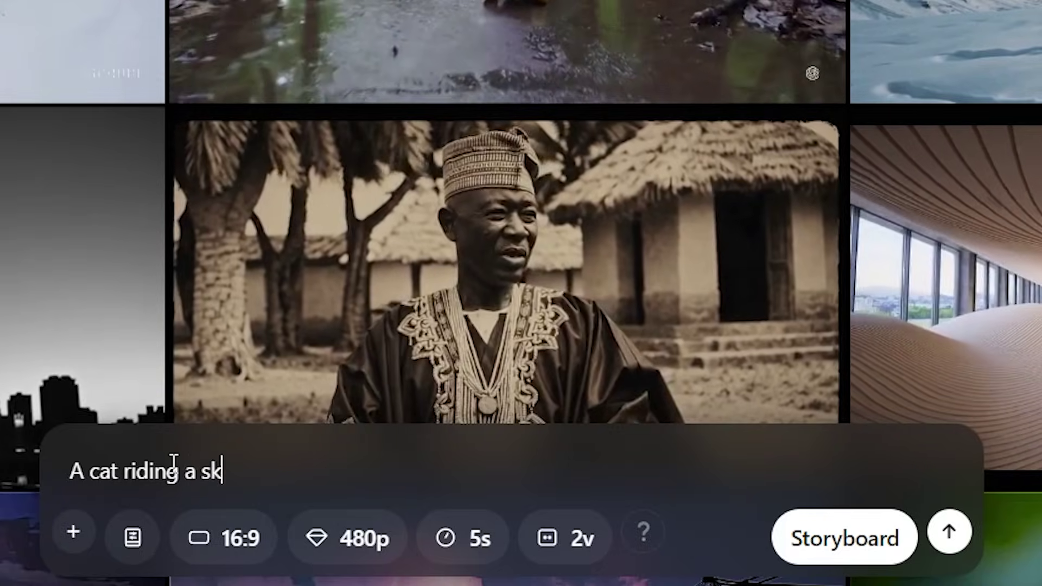
pyautogui.write('ateboard in the snow')
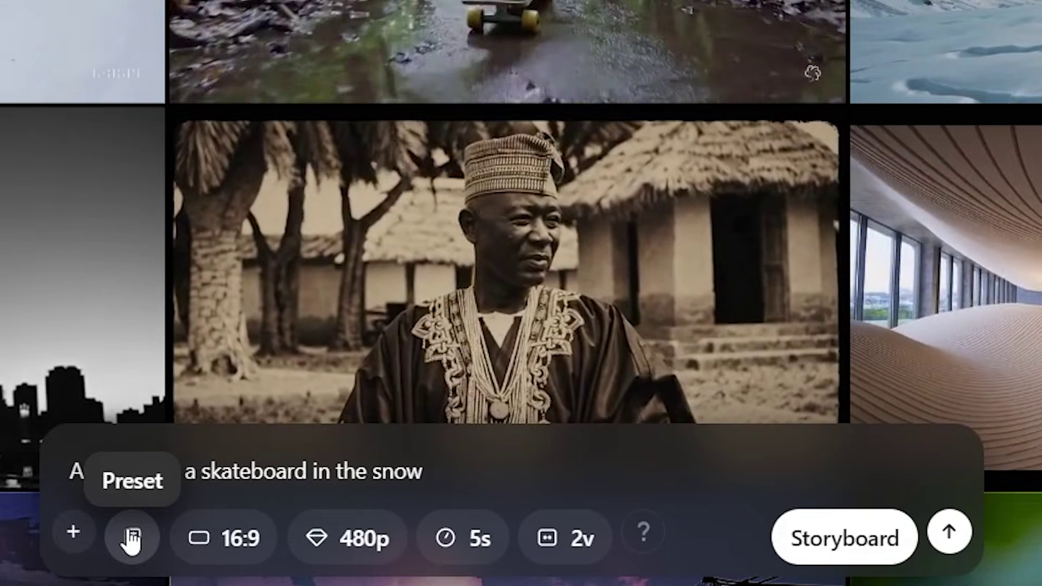
# Show the style presets list, with None currently selected.
pyautogui.click(142, 543)
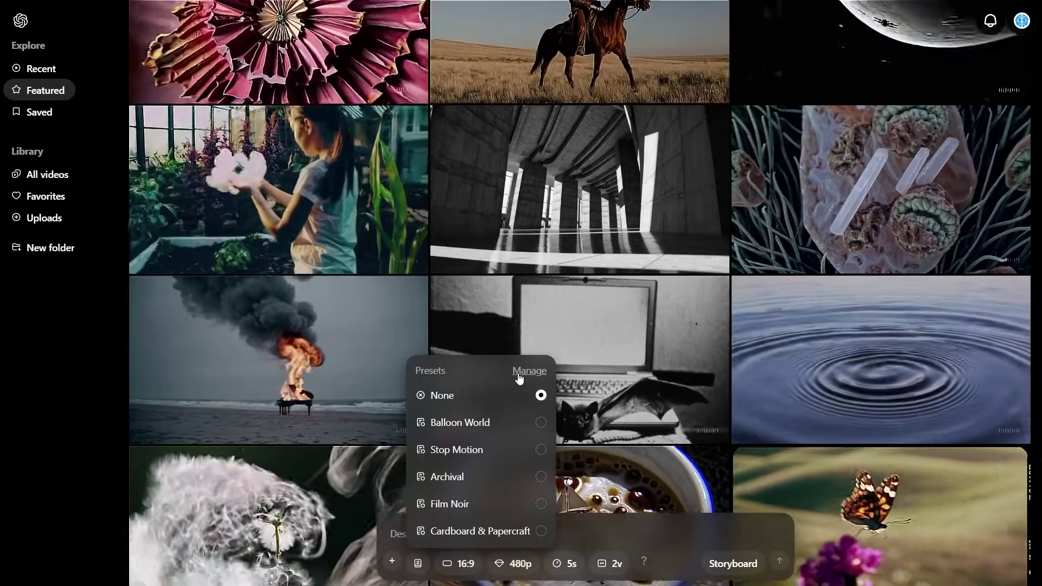
# In the preset manager, view Stop Motion's description and add a new preset named '3D Animation'.
pyautogui.click(529, 371)
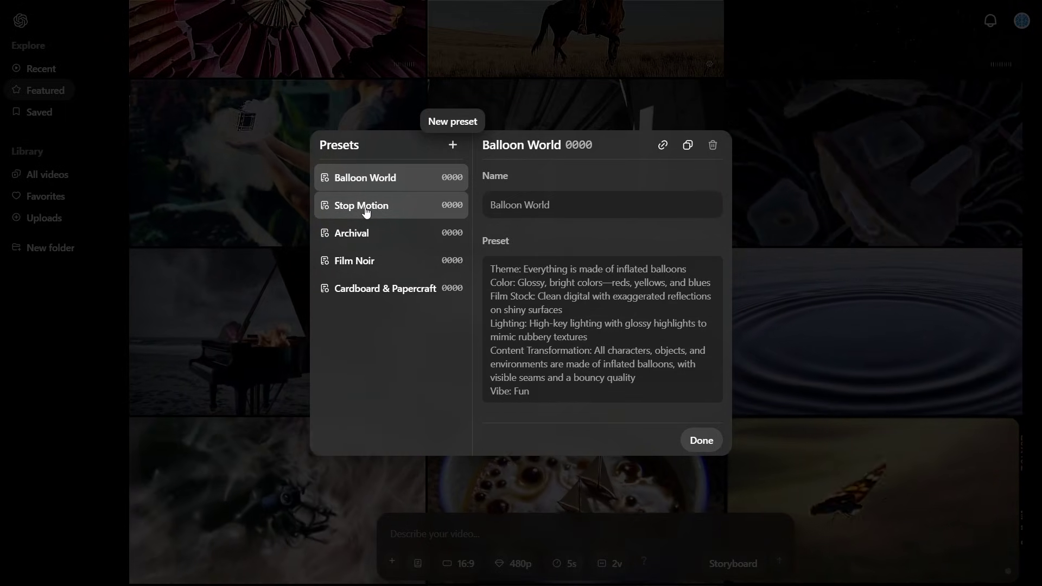
pyautogui.click(413, 205)
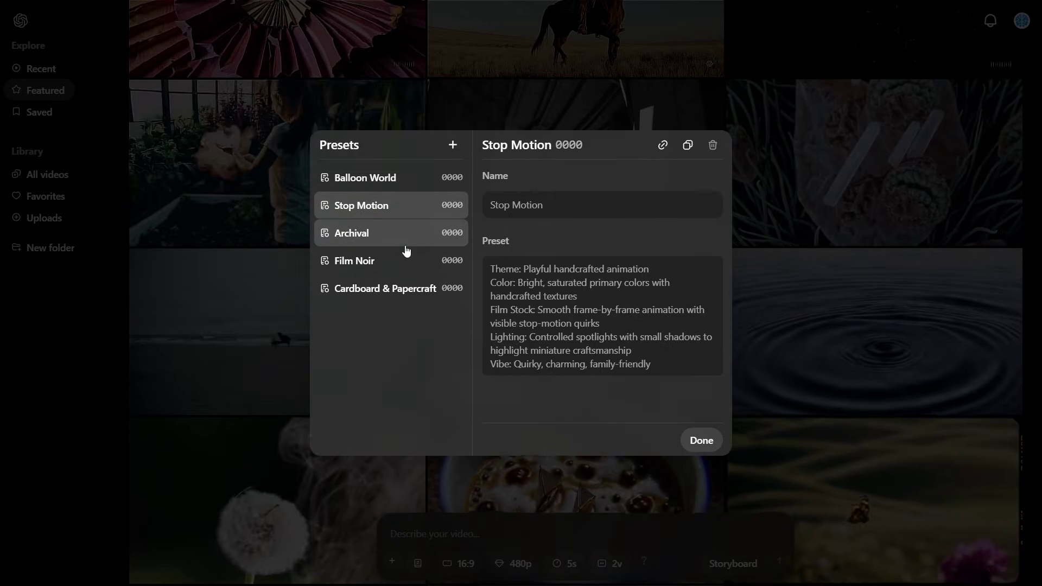
pyautogui.click(409, 182)
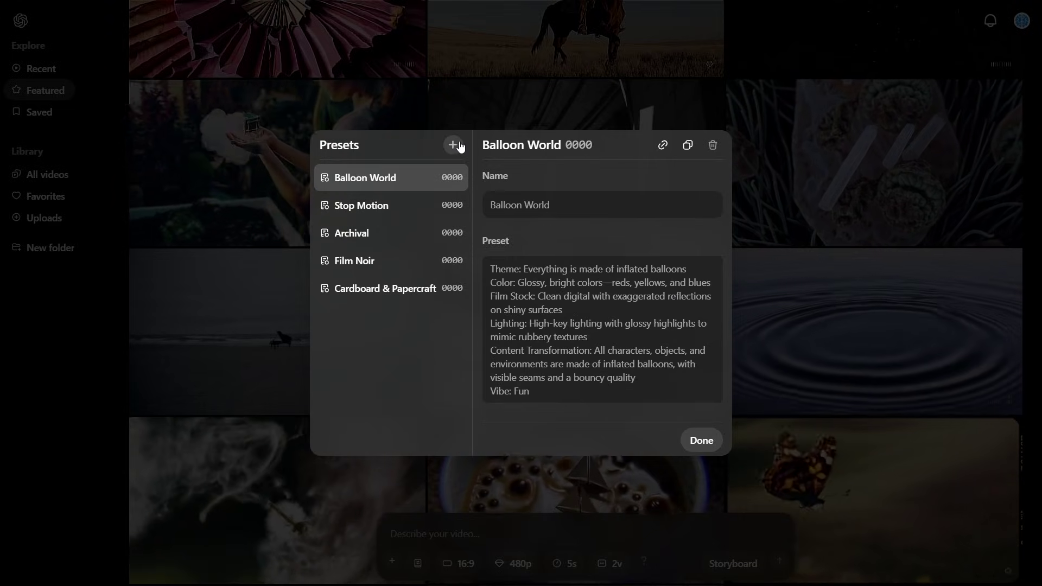
pyautogui.click(452, 145)
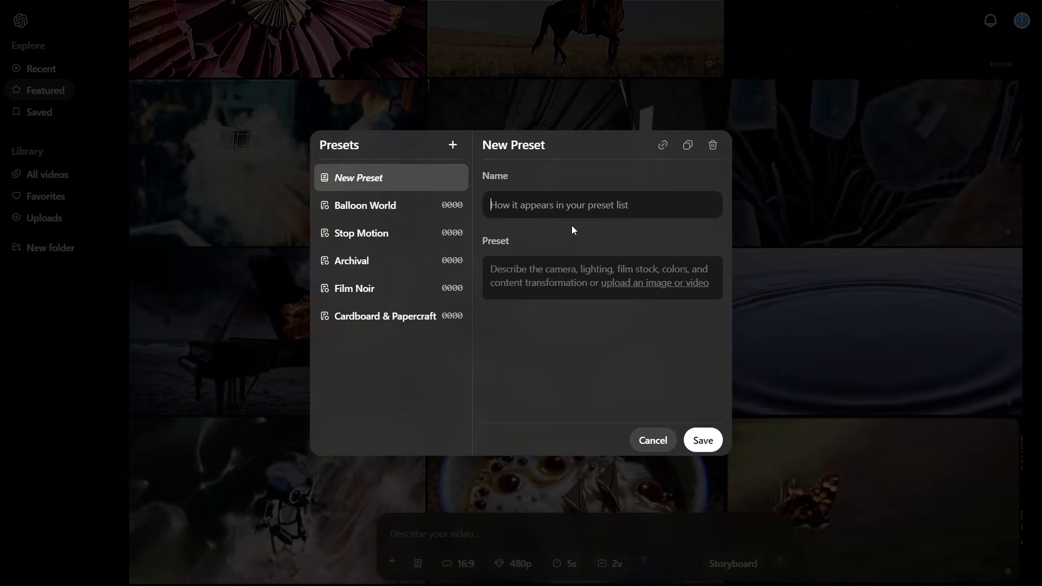
pyautogui.write('3D An')
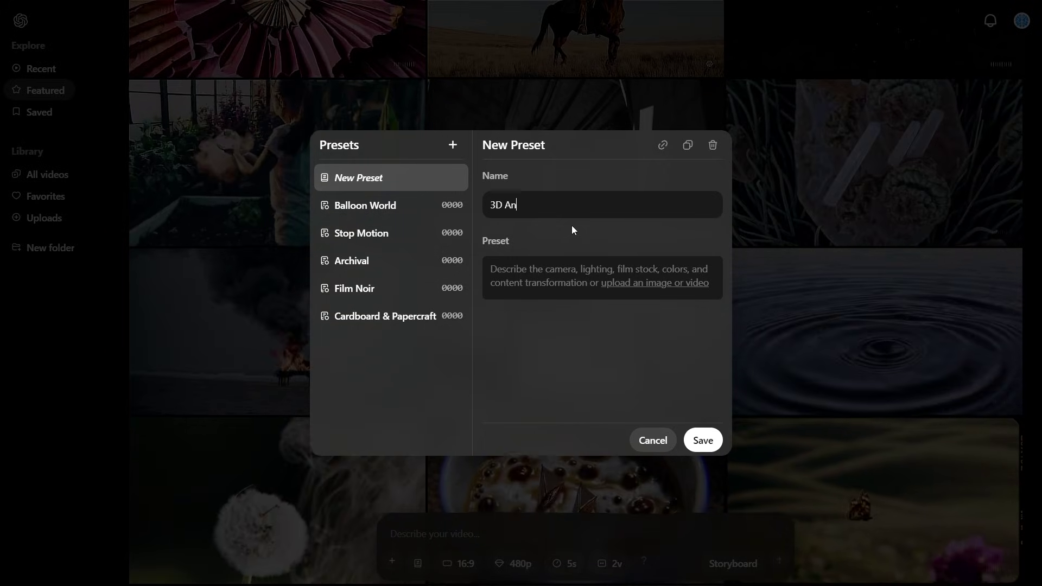
pyautogui.write('imation')
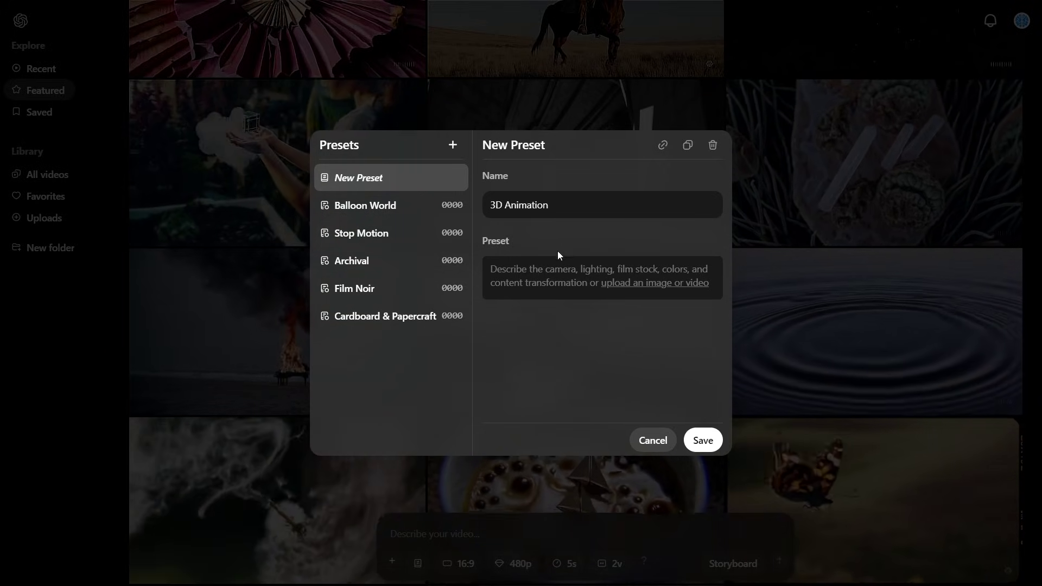
# Check the description and reference-upload options, then save the 3D Animation preset.
pyautogui.click(565, 260)
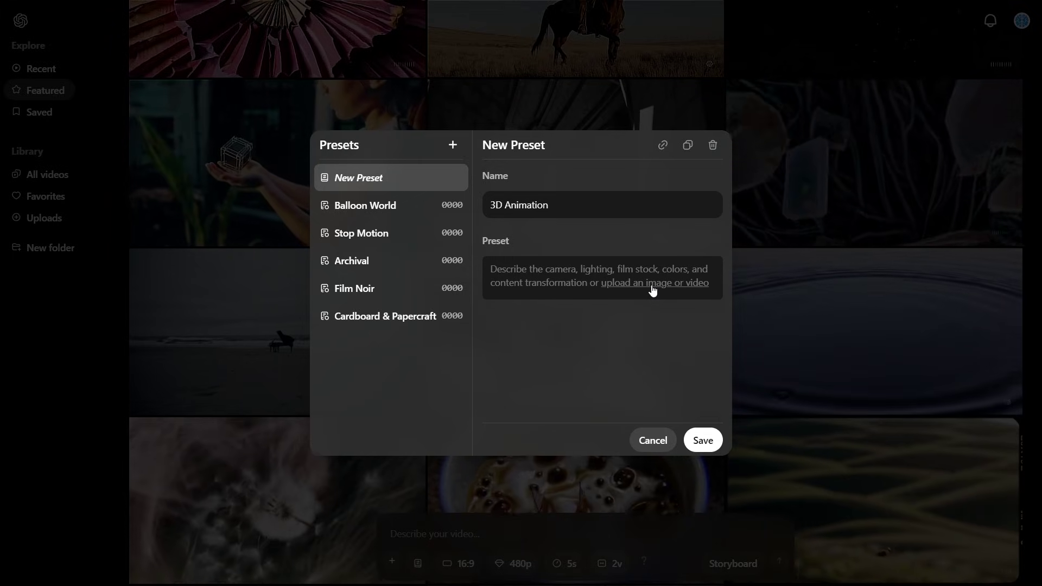
pyautogui.click(653, 283)
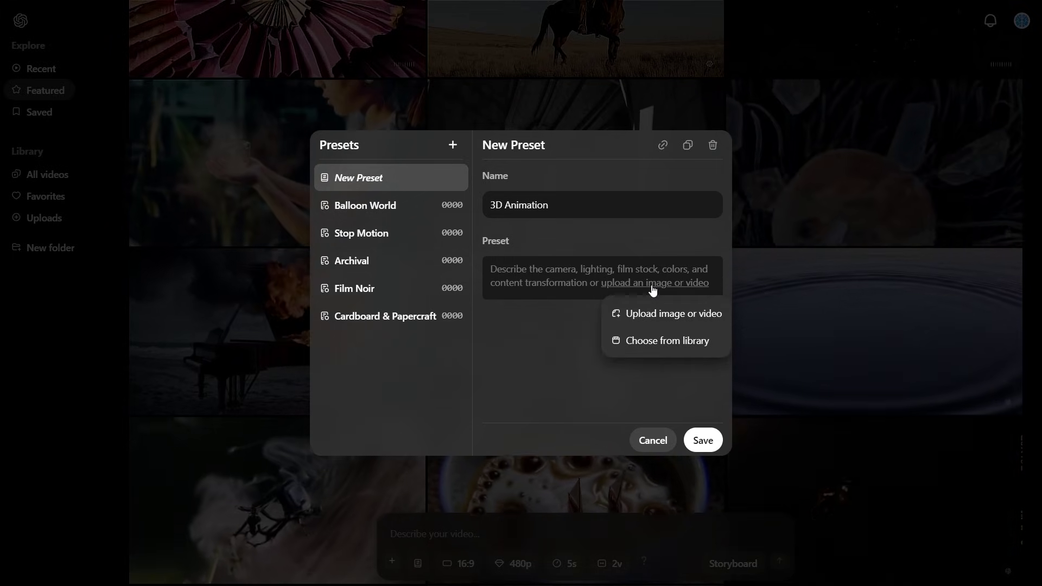
pyautogui.click(628, 288)
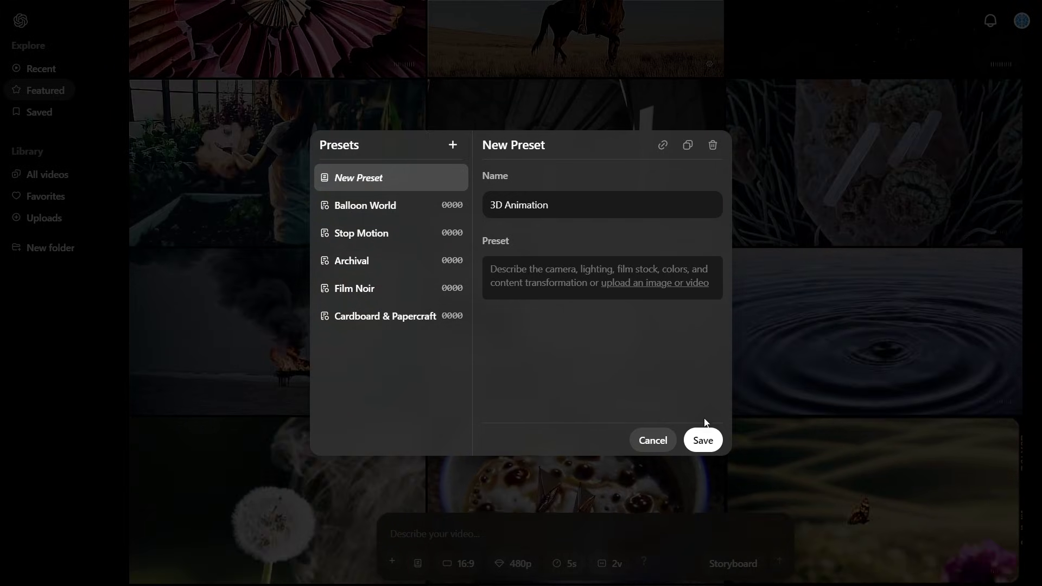
pyautogui.click(704, 439)
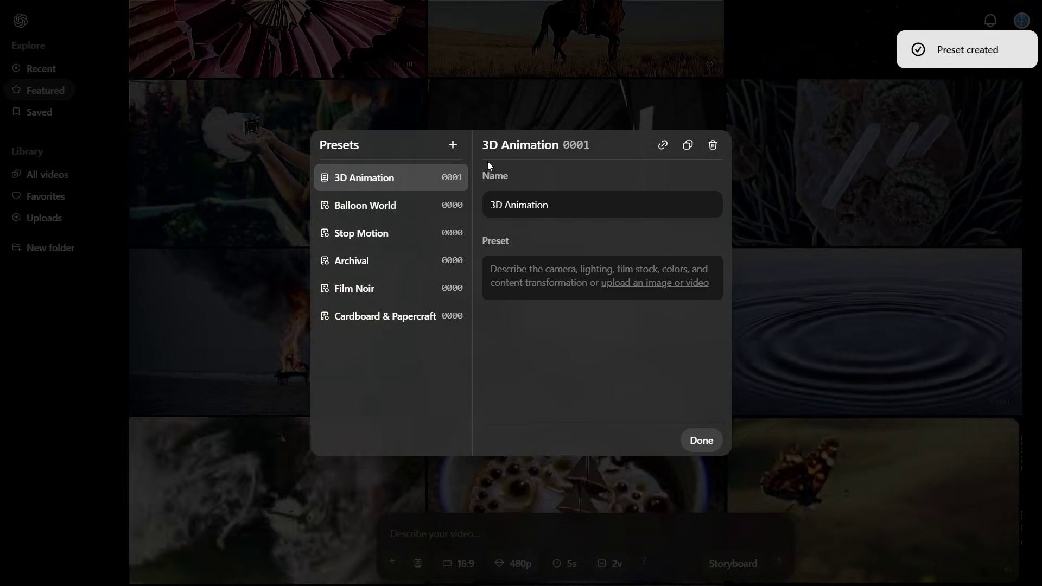
# Apply the 3D Animation preset to the prompt and switch the aspect ratio to 9:16.
pyautogui.press('Escape')
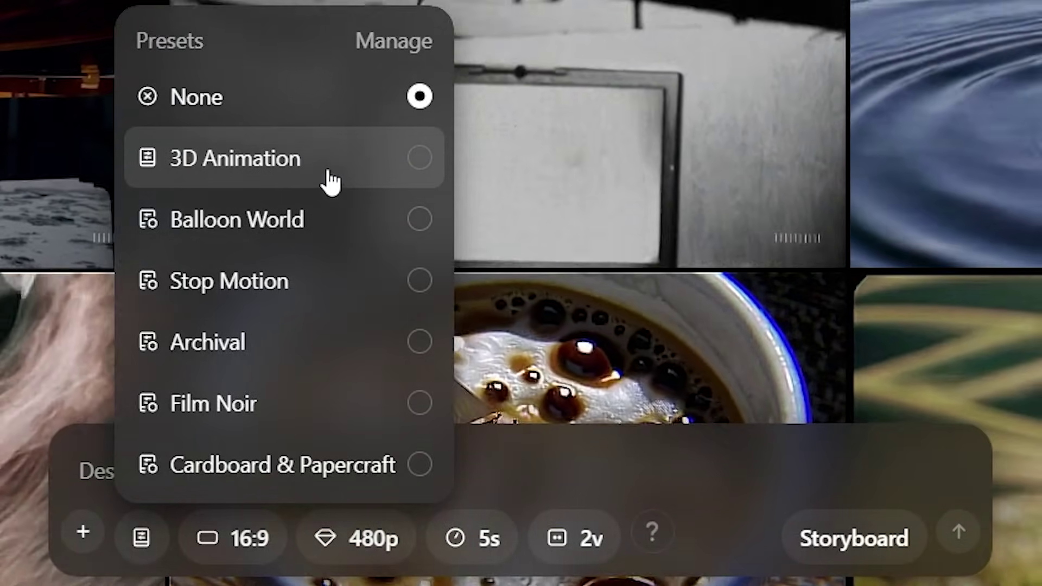
pyautogui.click(328, 182)
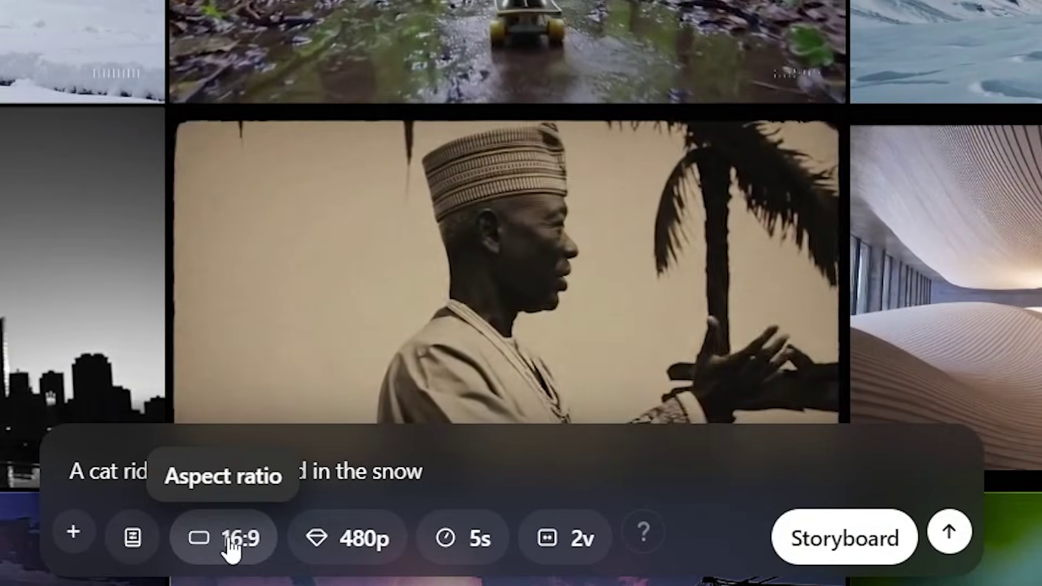
pyautogui.click(231, 545)
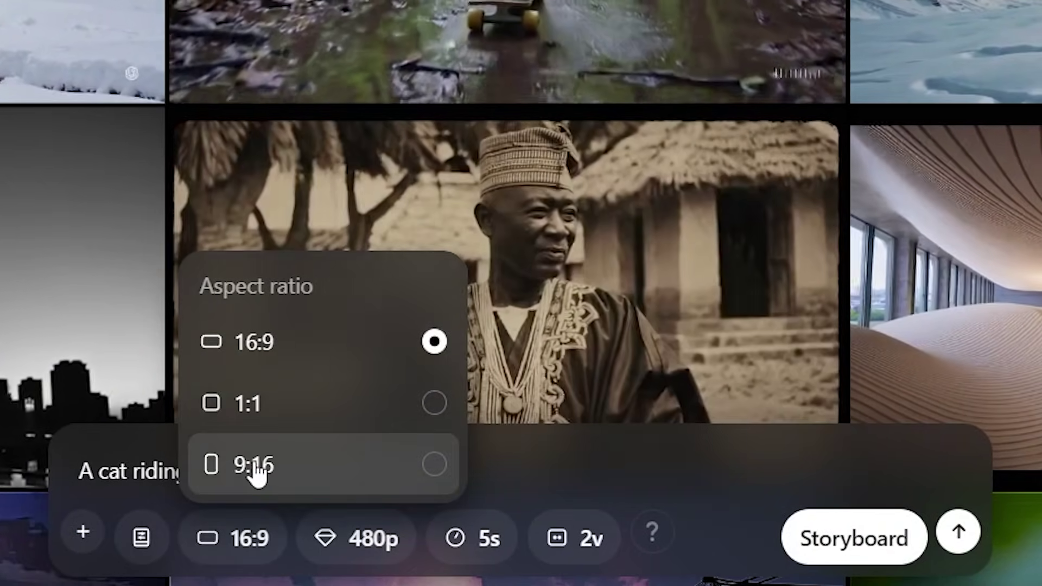
pyautogui.click(254, 466)
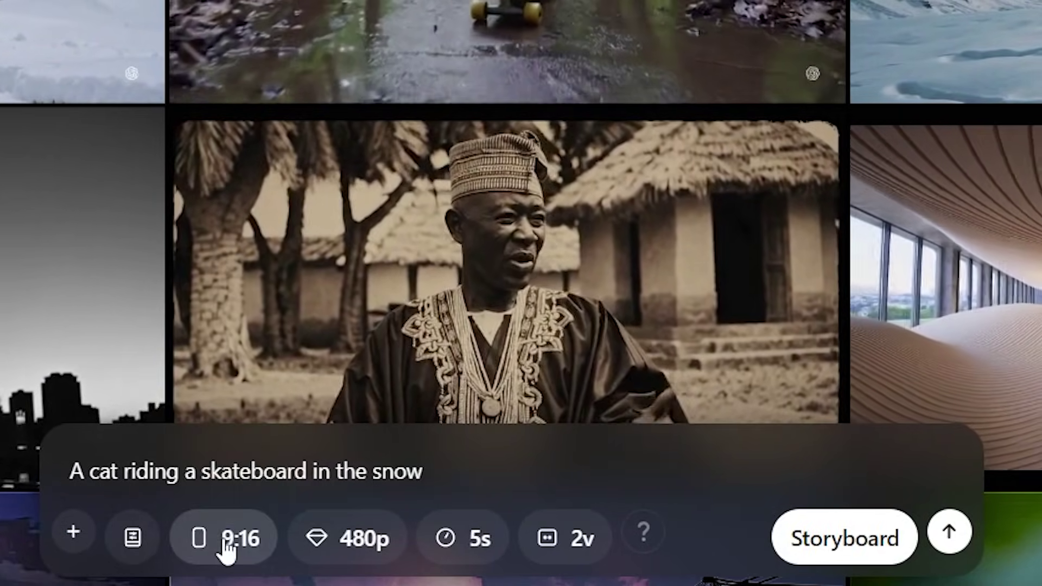
# Return the aspect ratio to 16:9 and review the resolution choices, keeping 480p.
pyautogui.click(227, 549)
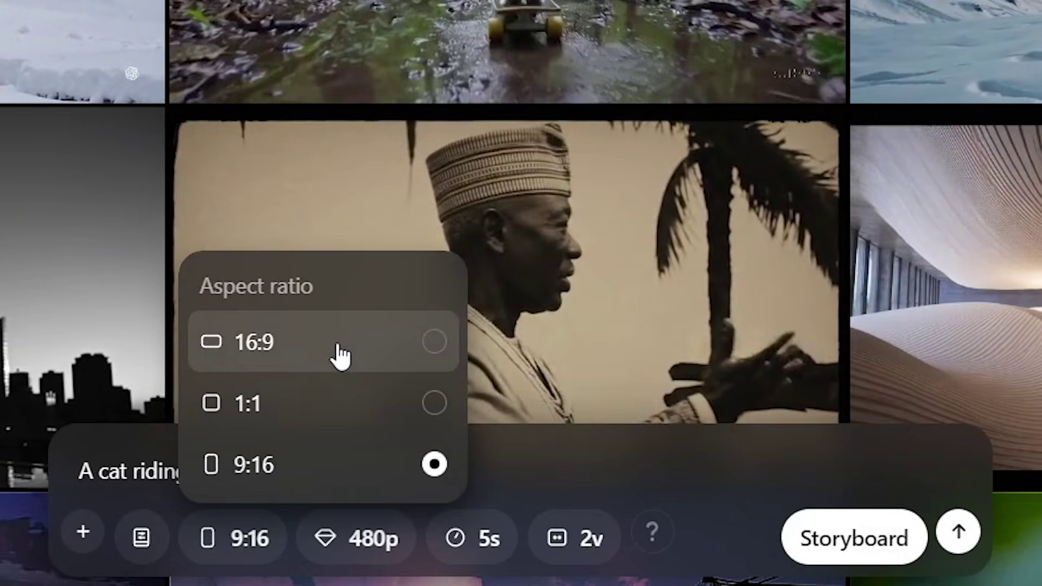
pyautogui.click(337, 353)
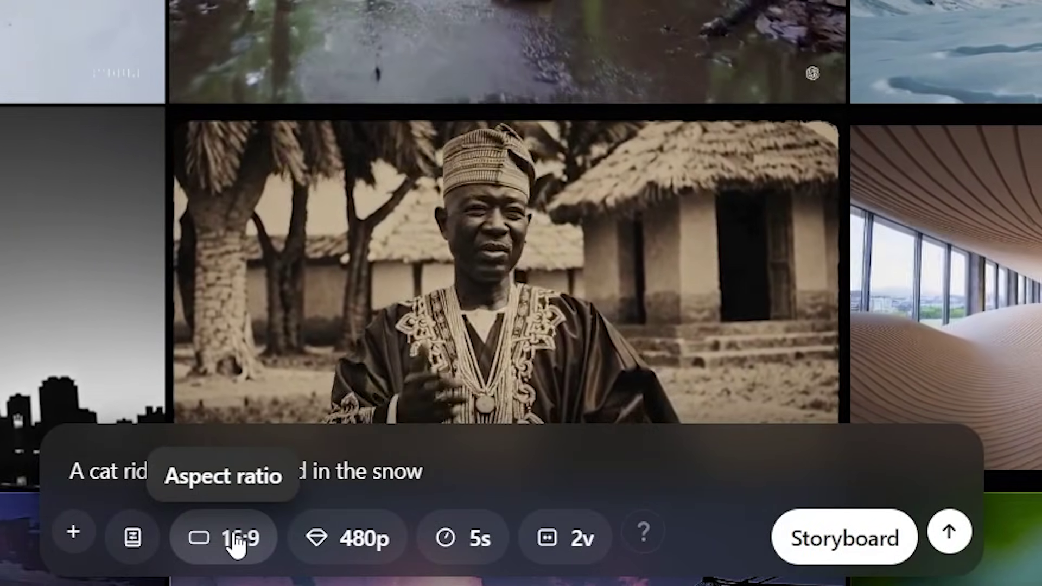
pyautogui.click(237, 543)
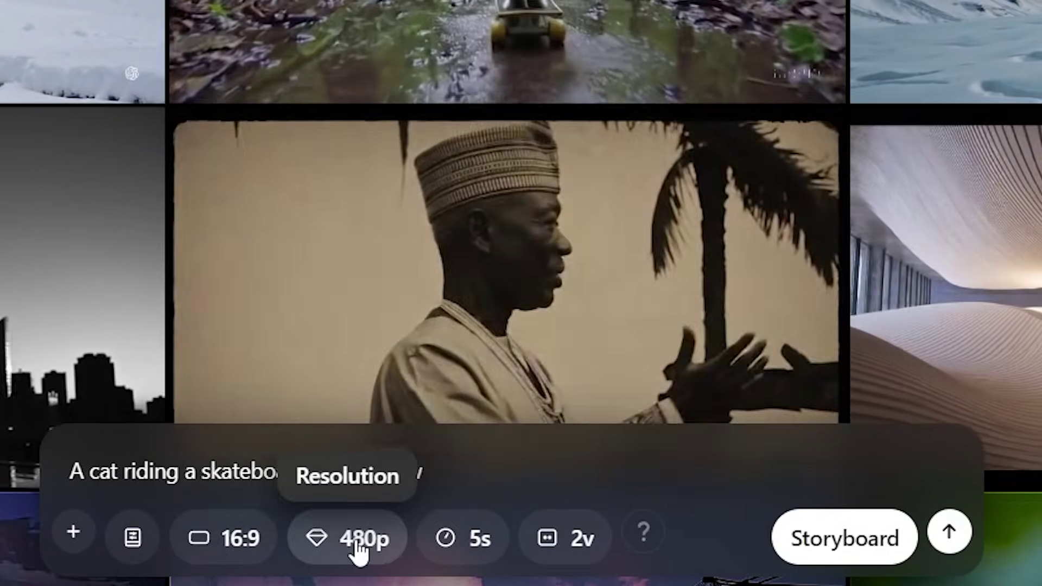
pyautogui.click(359, 545)
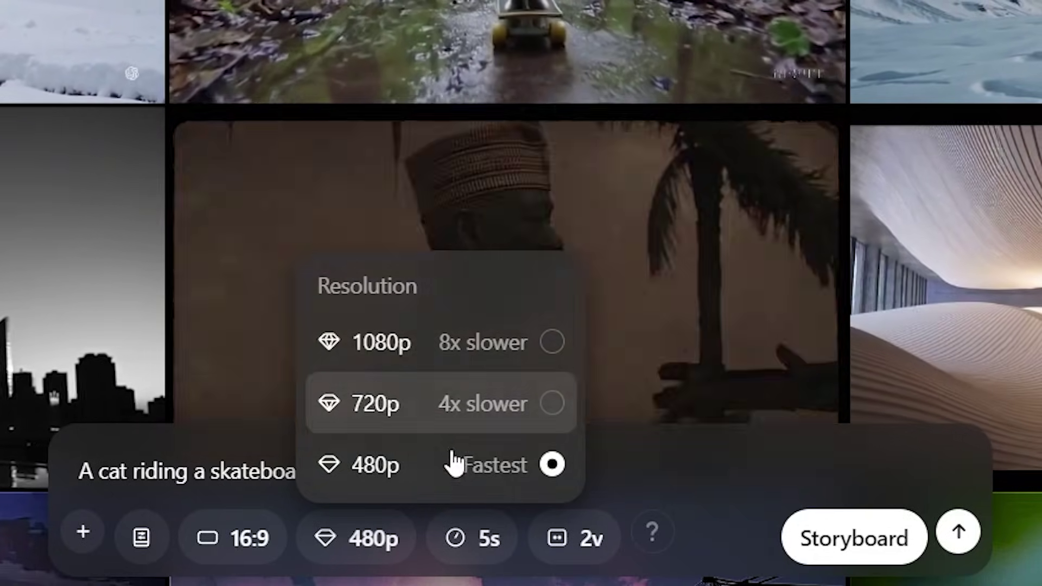
# Review the duration choices, try 4 variations, then set variations back to 2.
pyautogui.click(473, 539)
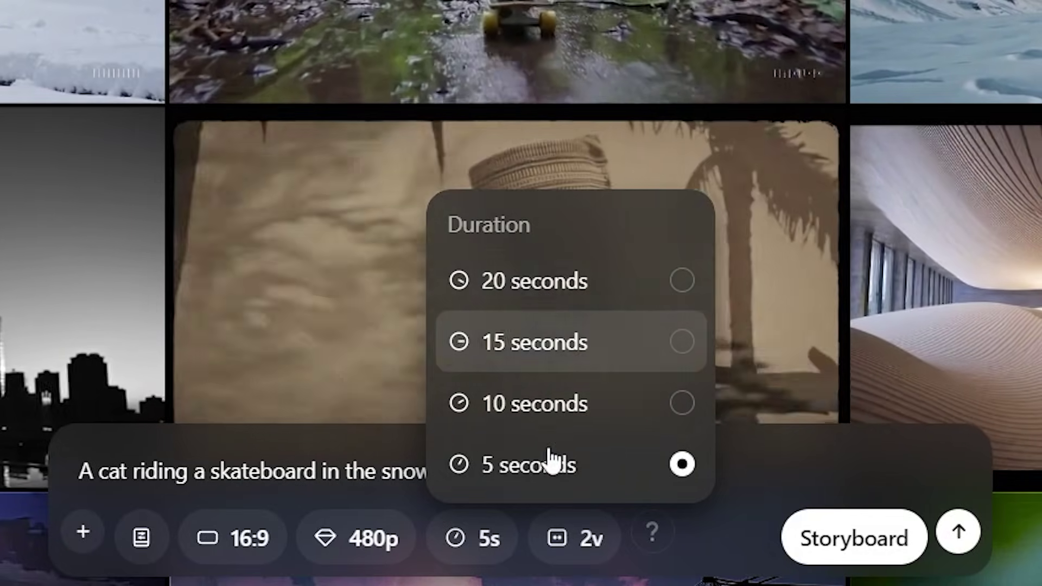
pyautogui.click(575, 538)
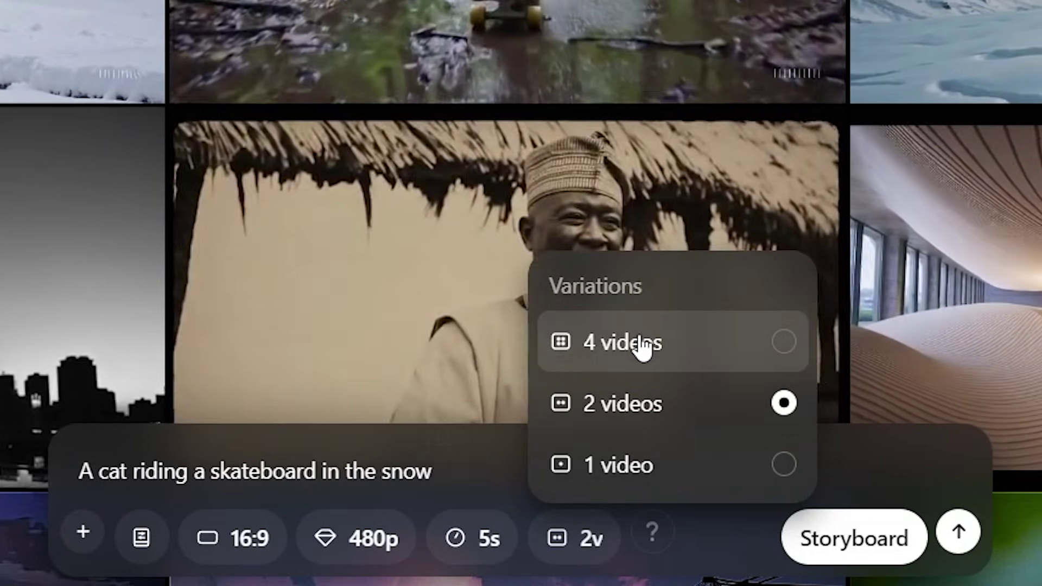
pyautogui.click(642, 348)
pyautogui.moveTo(643, 540)
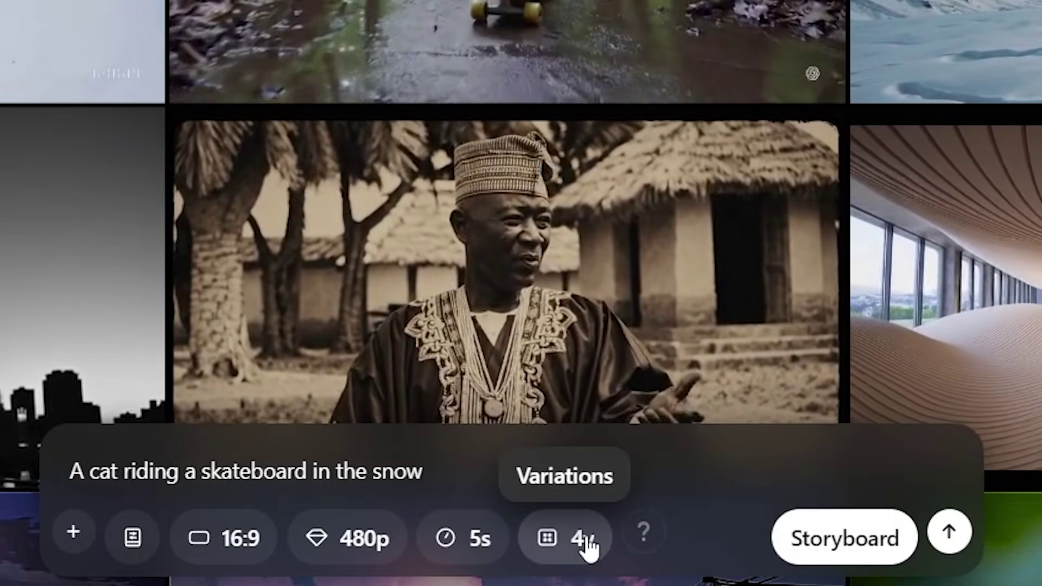
pyautogui.click(586, 538)
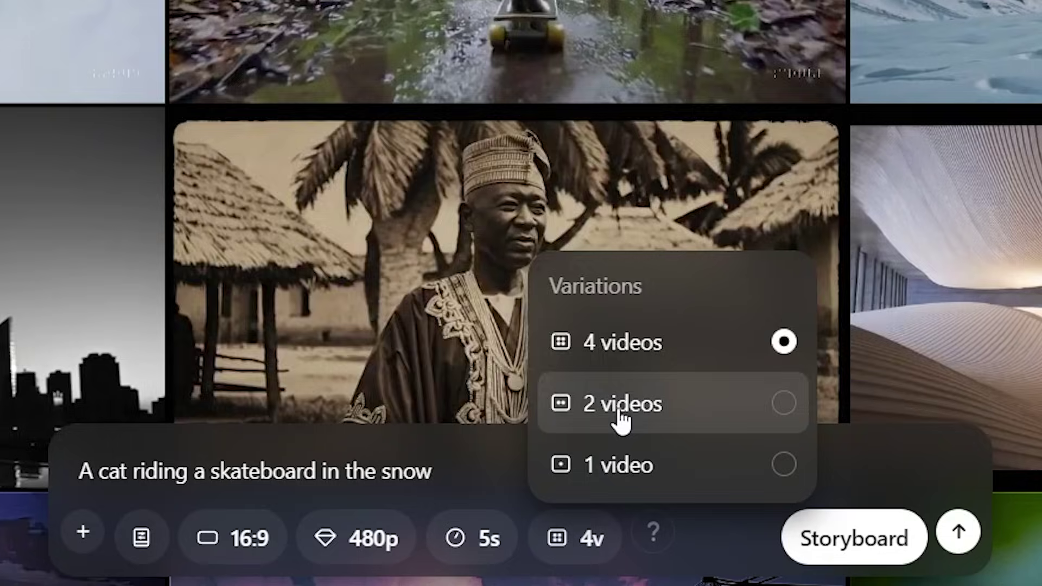
pyautogui.click(621, 419)
pyautogui.moveTo(642, 532)
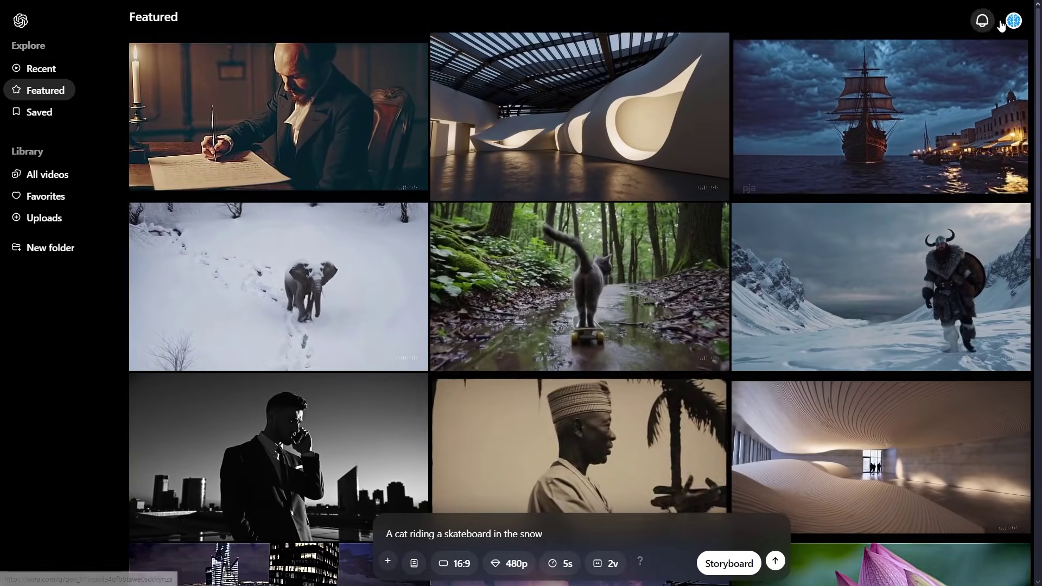
# Queue the cat skateboard prompt for generation and go to the Recent gallery.
pyautogui.click(1002, 24)
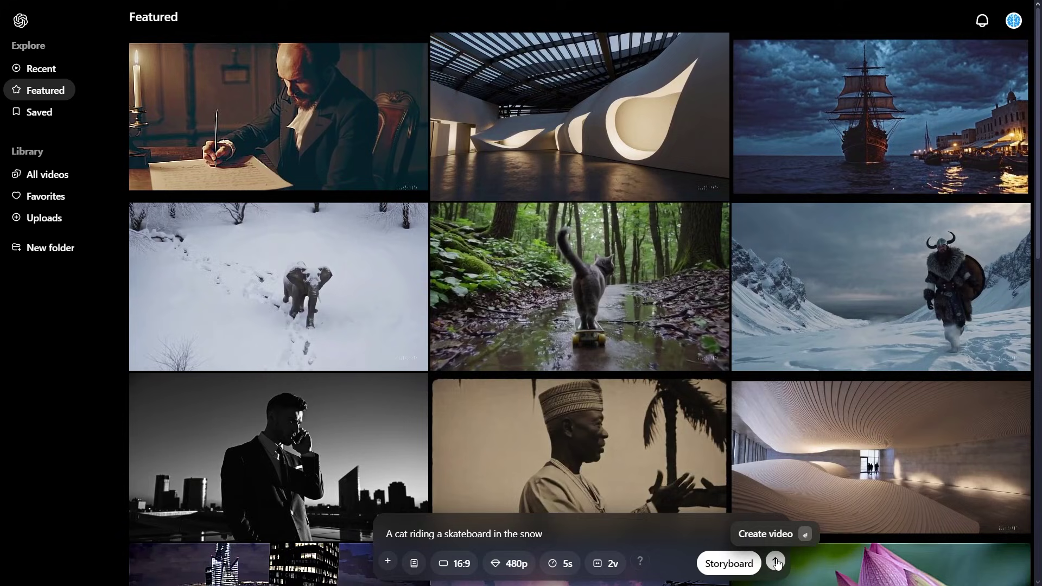
pyautogui.click(776, 563)
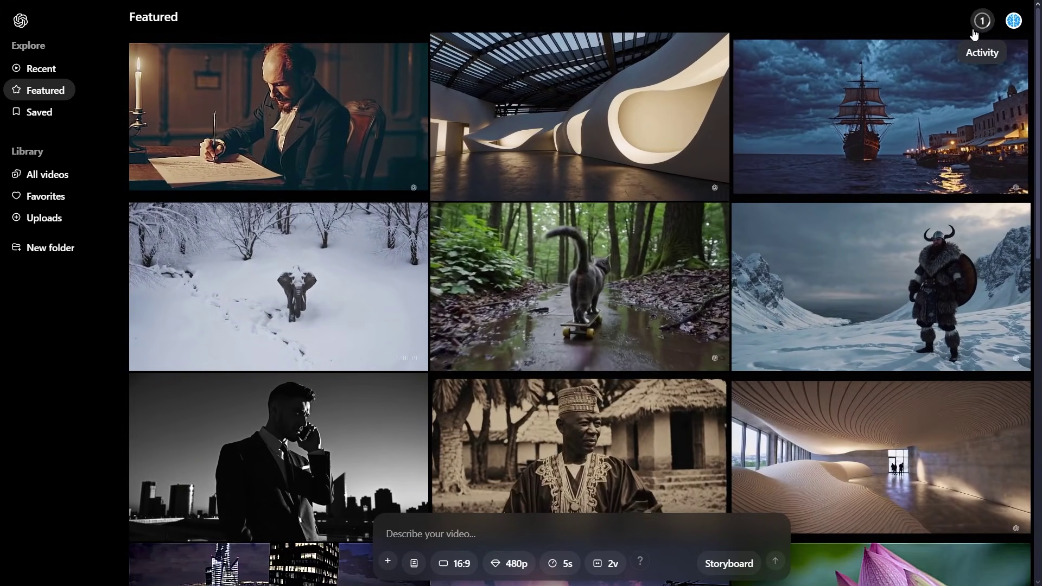
pyautogui.click(40, 69)
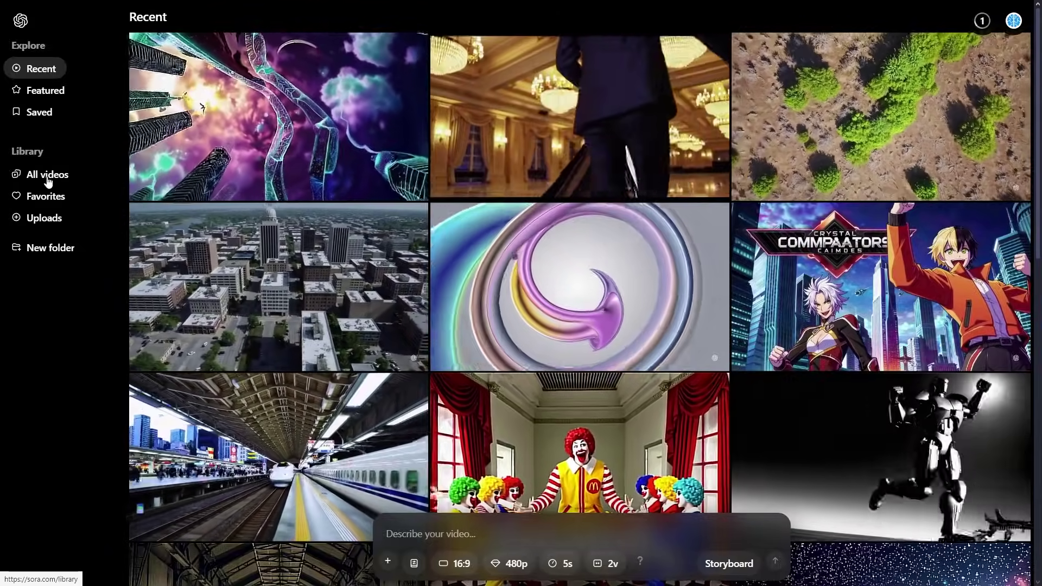
# Check the generating 'Skateboarding Cat Adventure' clip in All videos, then return to Featured.
pyautogui.click(48, 176)
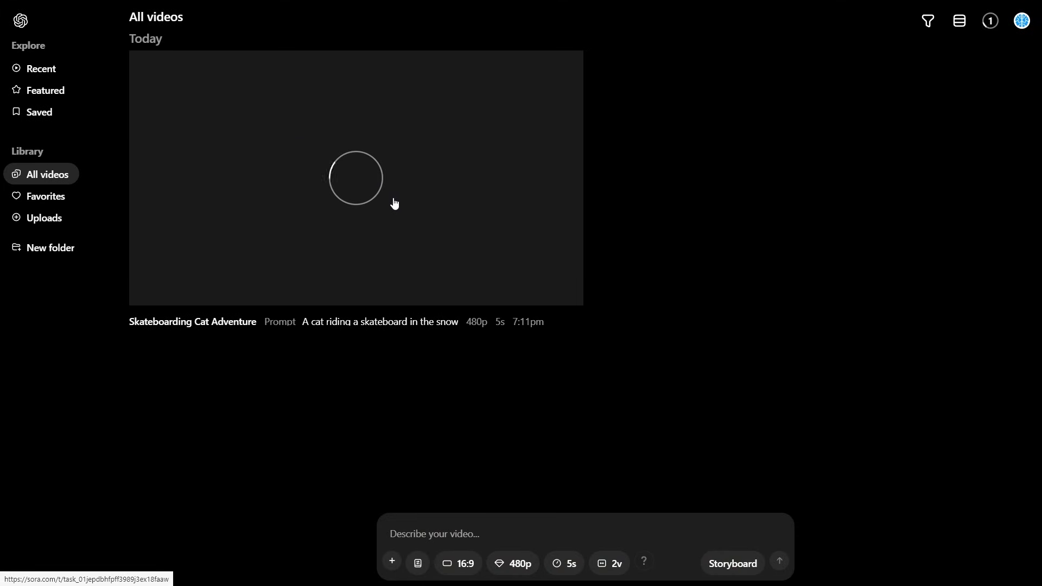
pyautogui.click(62, 91)
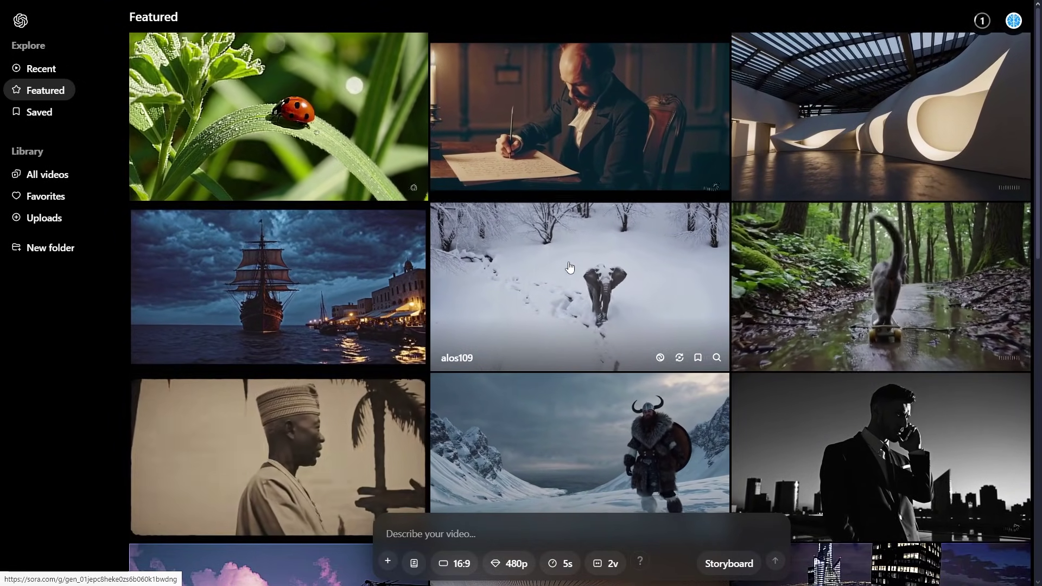
# Scroll the Featured grid and open the Viking video's detail page.
pyautogui.scroll(-2, 570, 269)
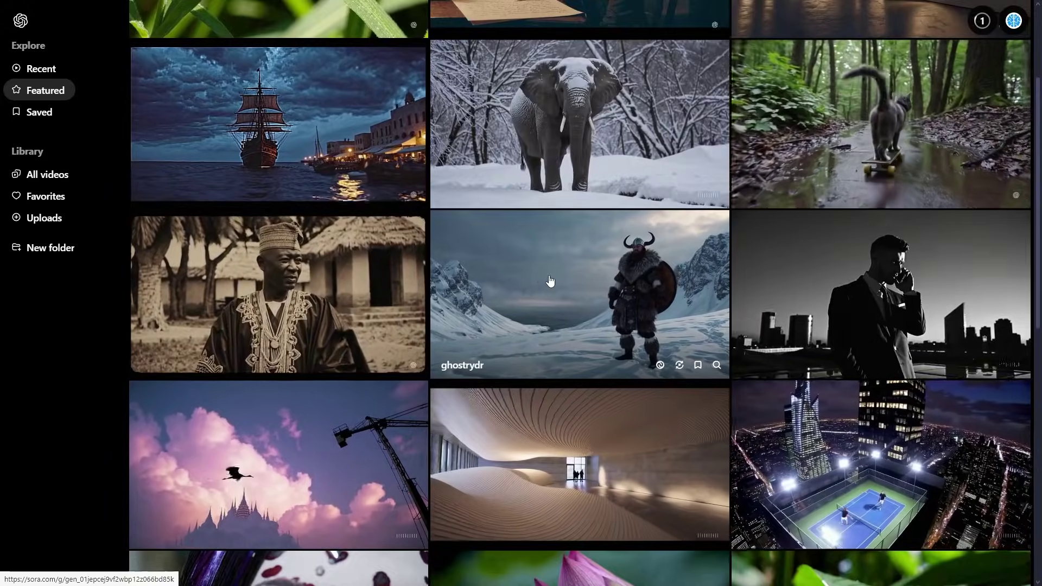
pyautogui.click(548, 280)
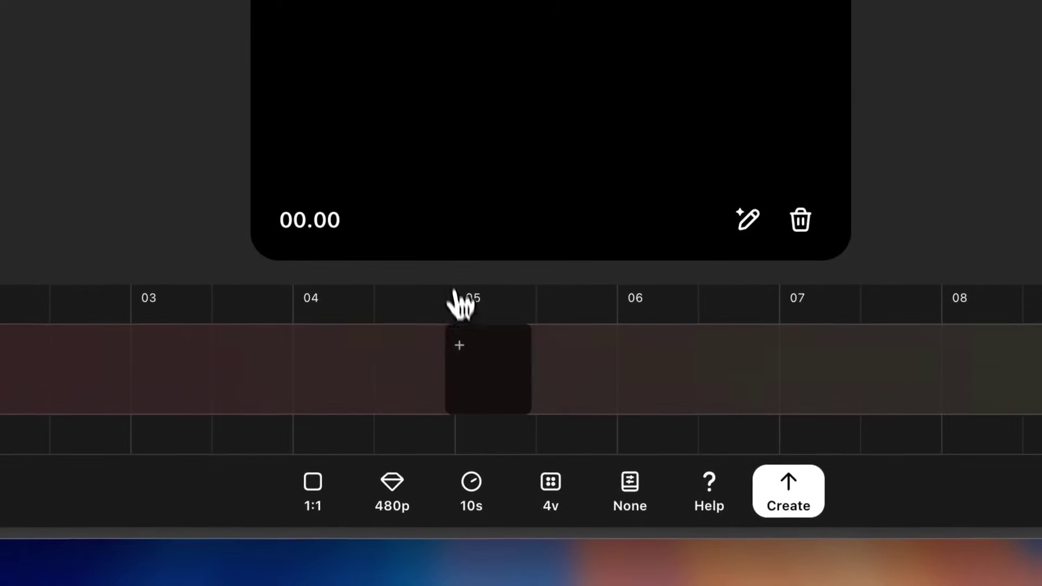
# Add scene 2 at the five-second mark: 'the crane dips it's head into the water'.
pyautogui.click(468, 368)
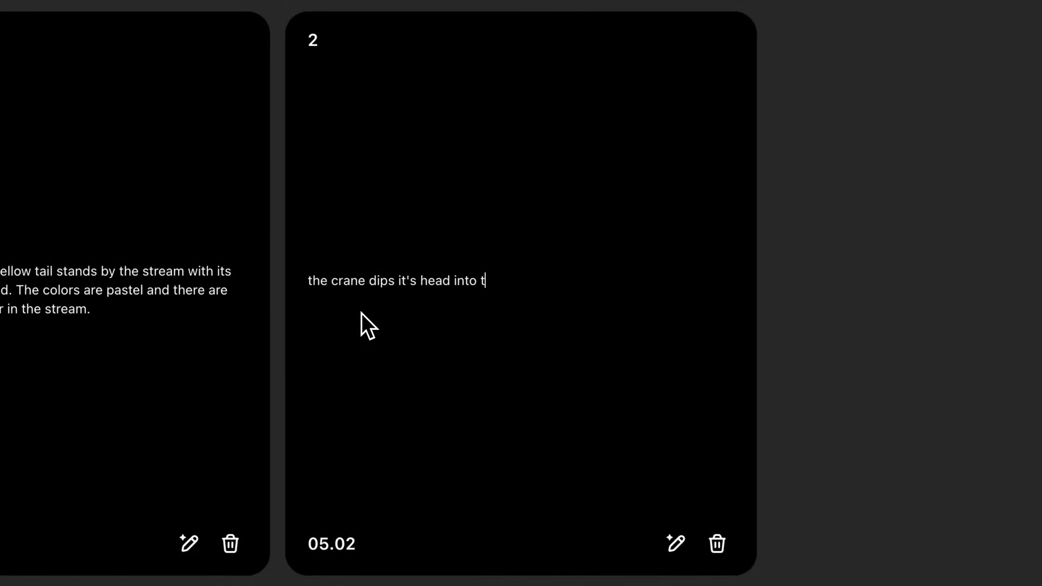
pyautogui.write('he water')
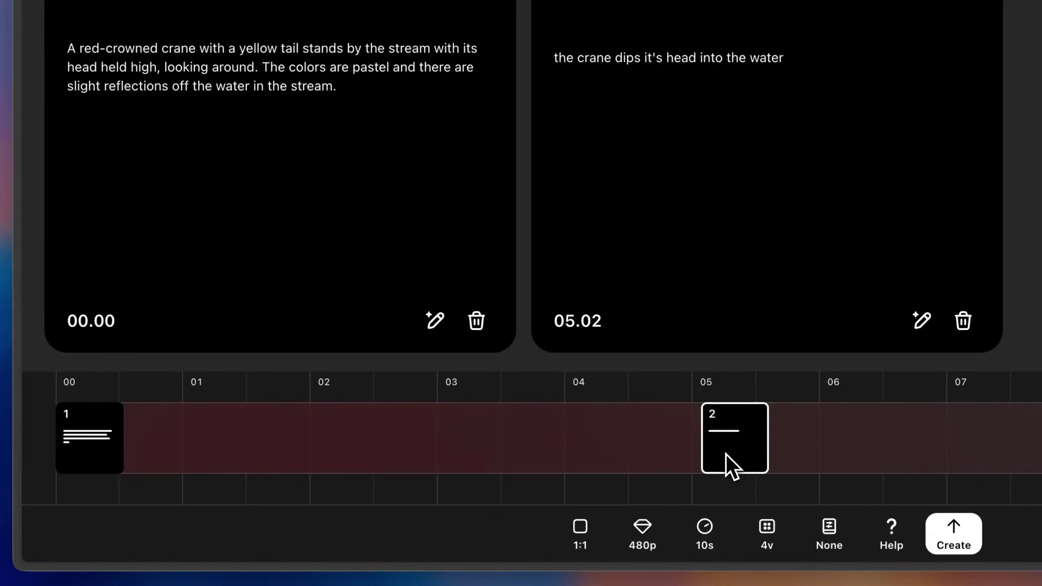
# Reposition the scene 2 block on the timeline so it starts at 04.28.
pyautogui.moveTo(725, 454); pyautogui.dragTo(212, 443)
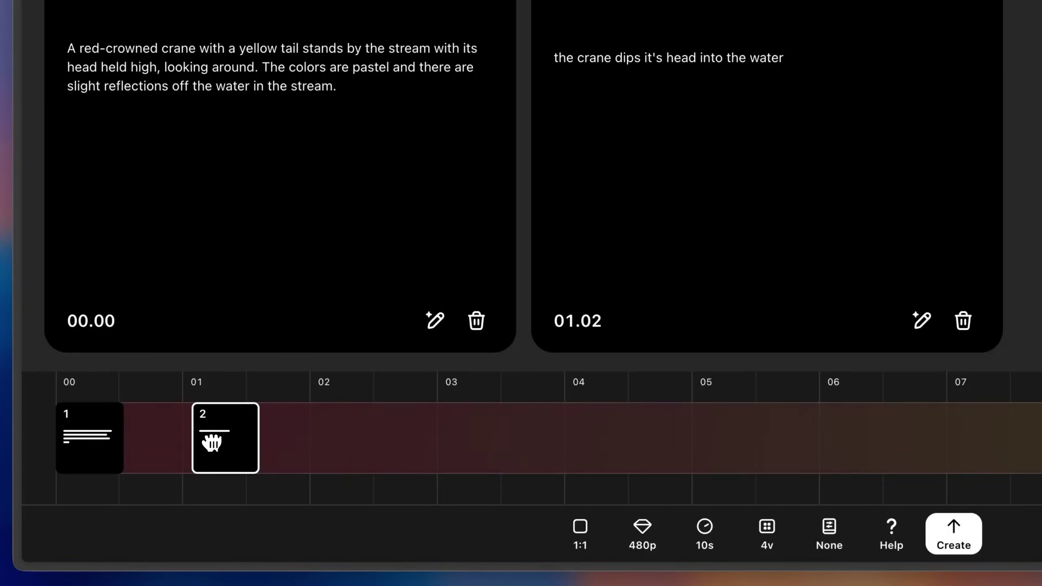
pyautogui.moveTo(212, 442); pyautogui.dragTo(1041, 445)
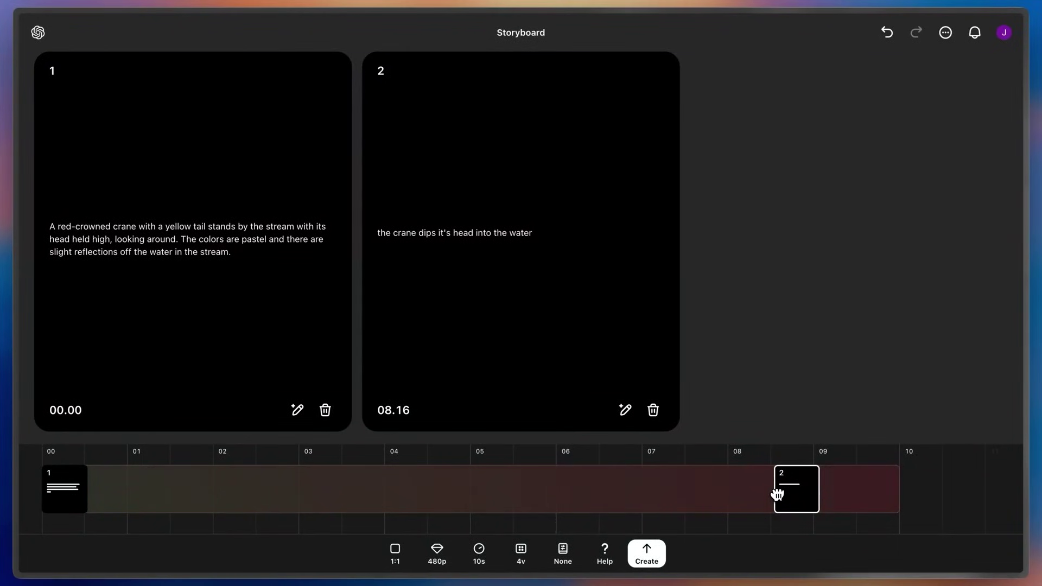
pyautogui.moveTo(792, 495); pyautogui.dragTo(552, 496)
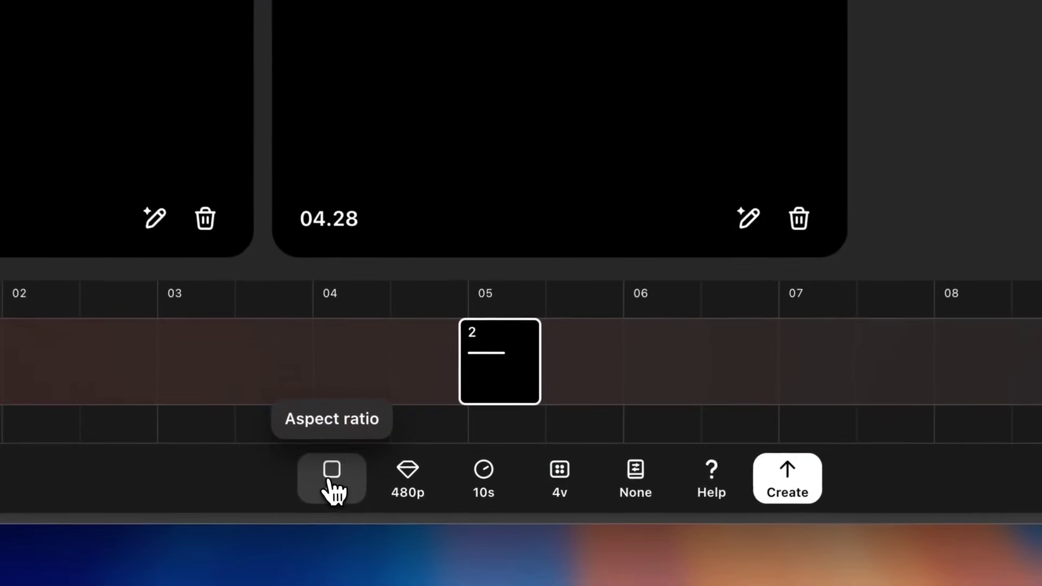
# Switch the crane storyboard to 16:9 widescreen and render the 10-second video.
pyautogui.click(396, 552)
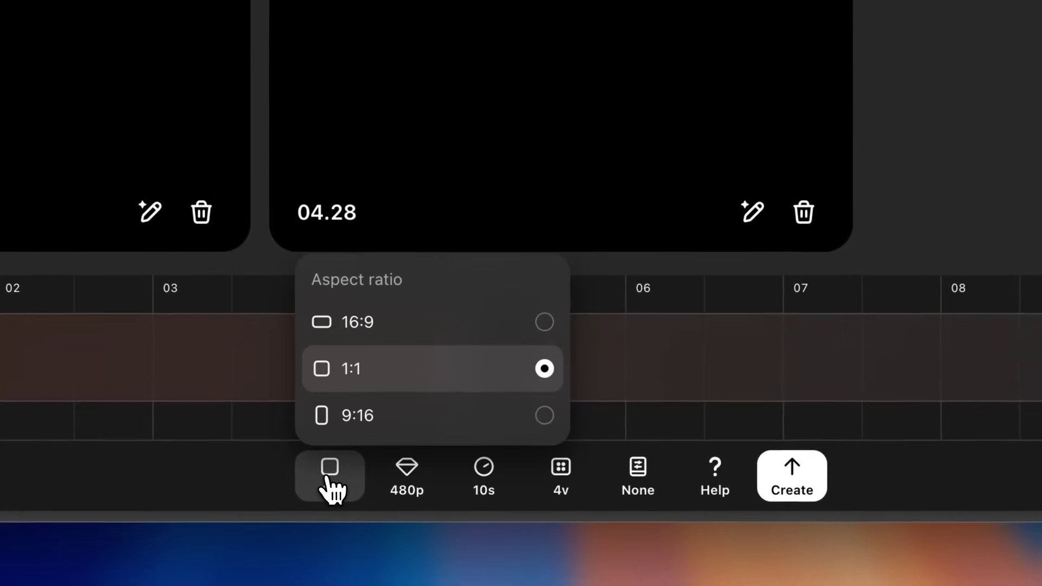
pyautogui.click(396, 337)
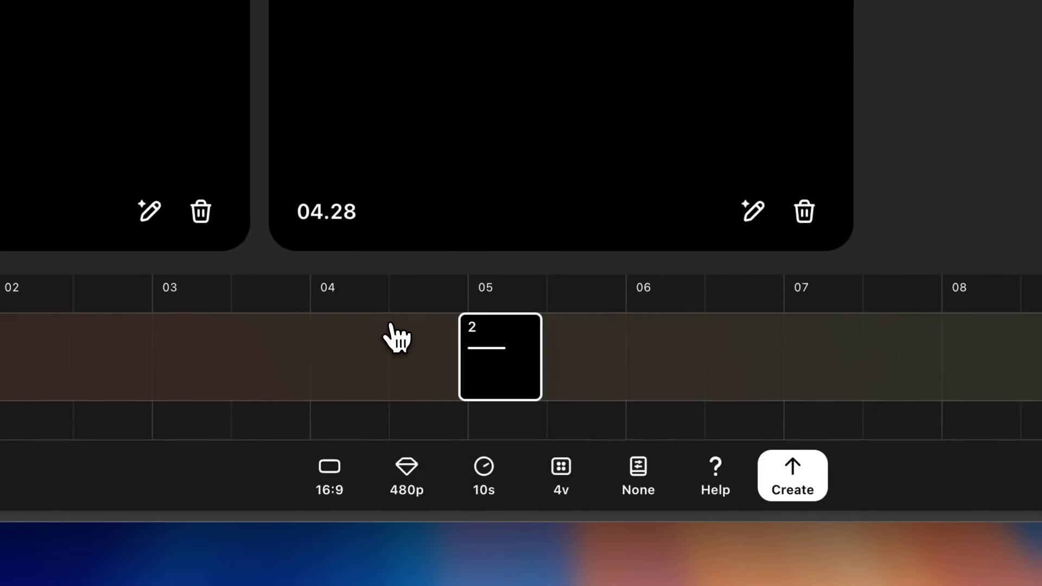
pyautogui.click(803, 490)
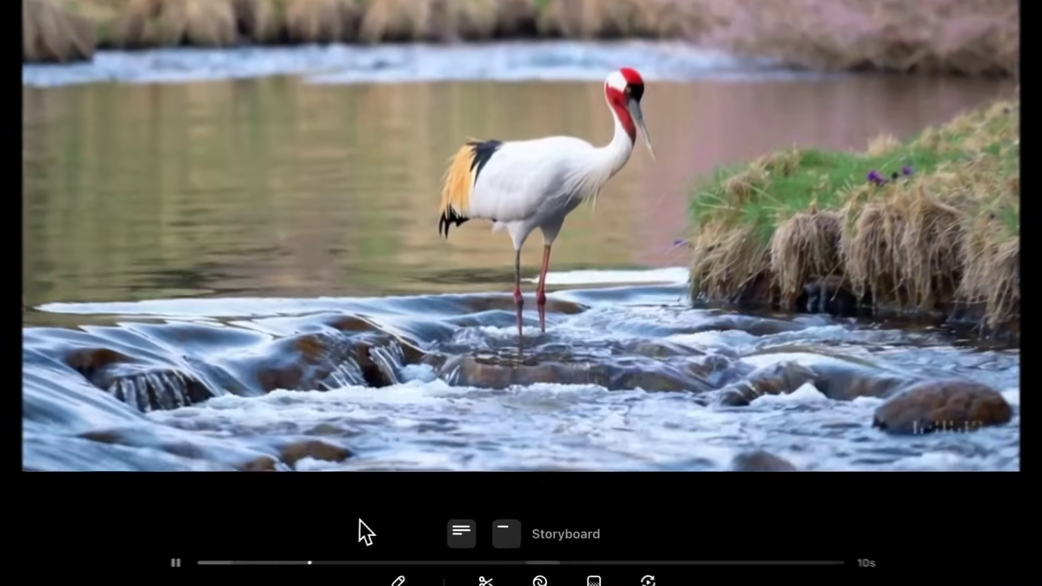
pyautogui.click(458, 538)
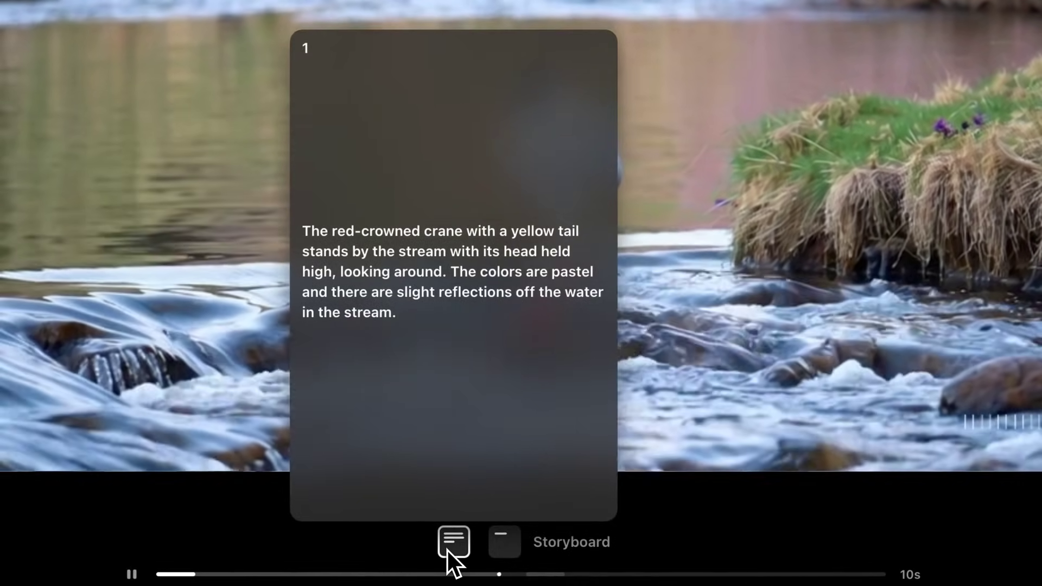
pyautogui.moveTo(491, 549)
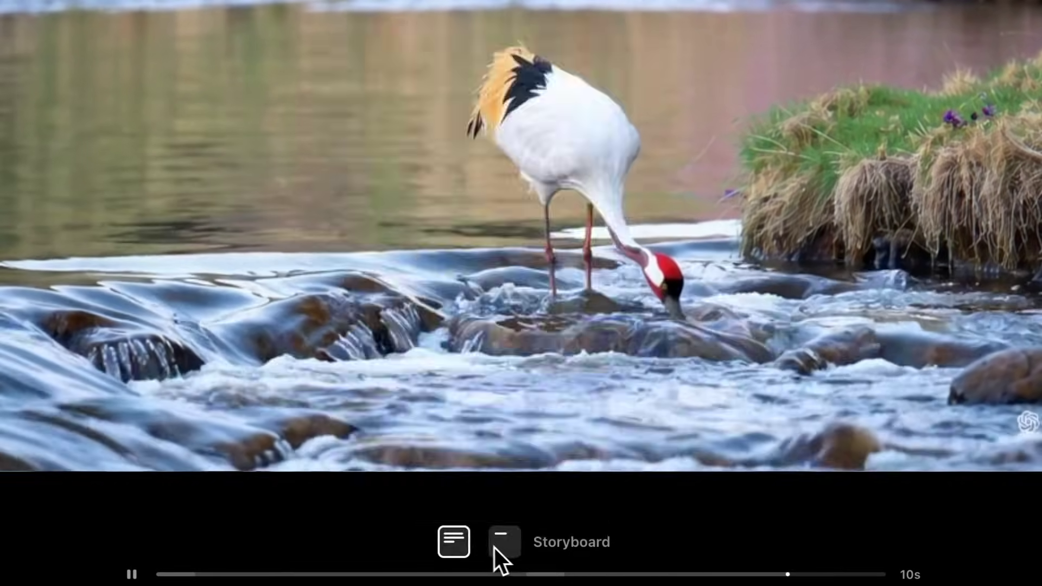
pyautogui.moveTo(455, 547)
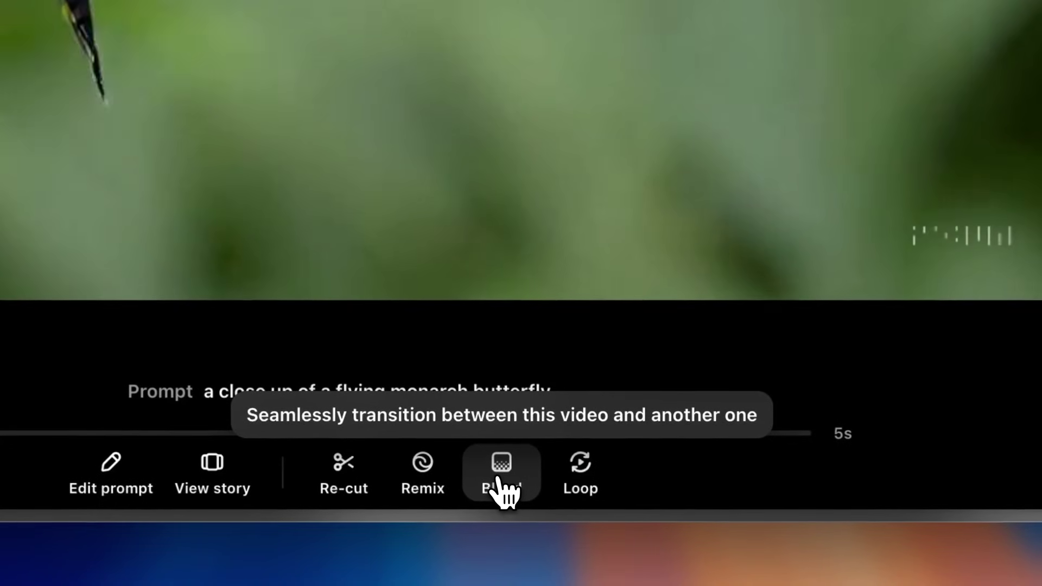
# Blend the monarch butterfly clip into the white orchid video chosen from the library.
pyautogui.click(516, 495)
pyautogui.click(503, 423)
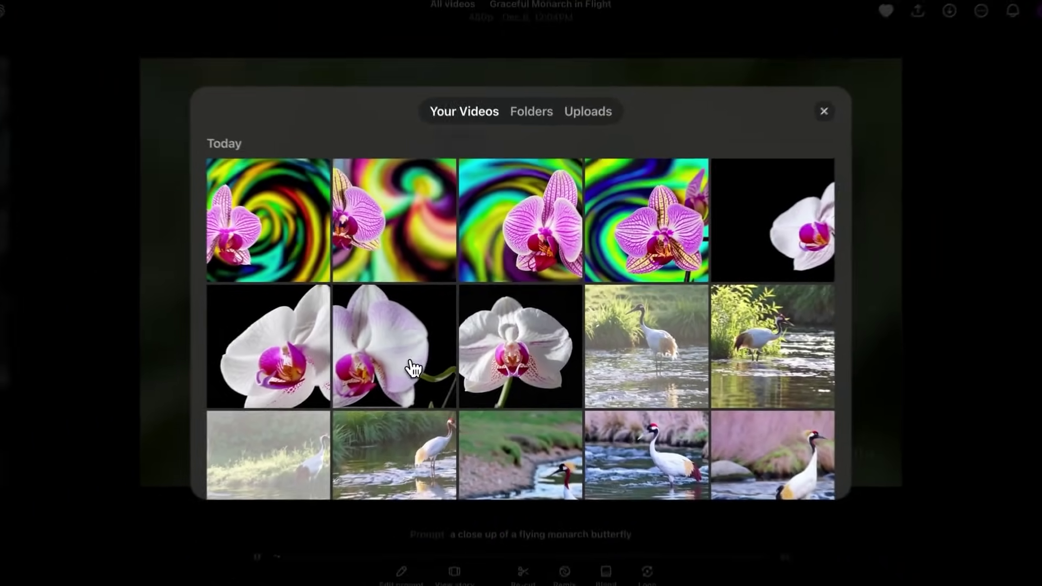
pyautogui.click(359, 356)
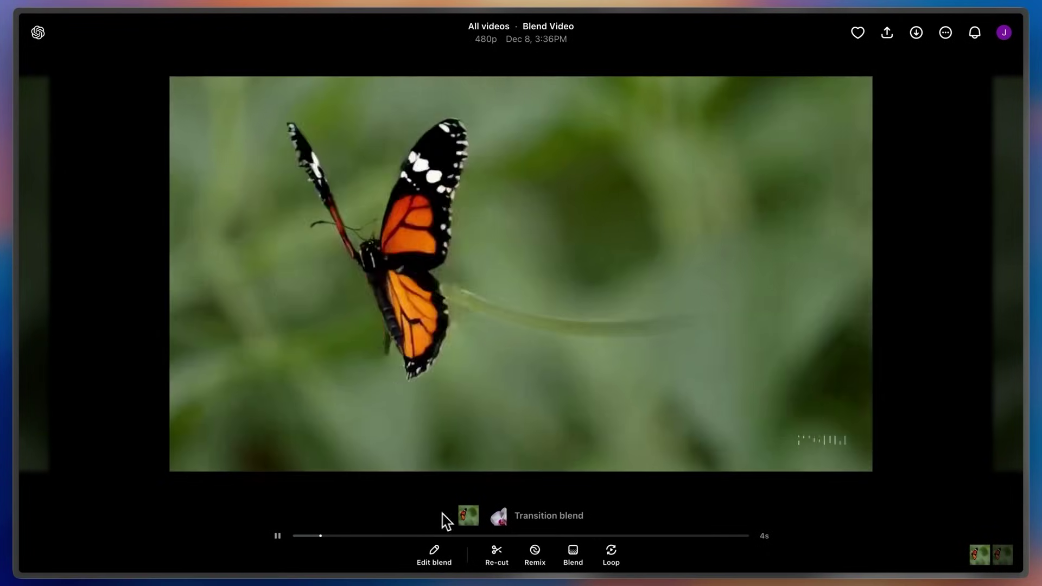
pyautogui.moveTo(465, 522)
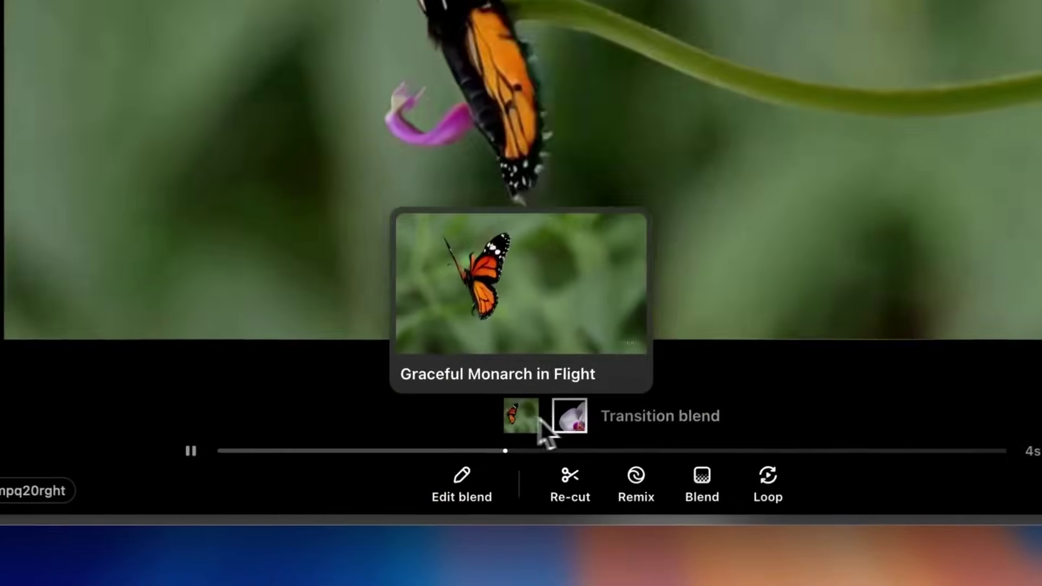
pyautogui.moveTo(499, 519)
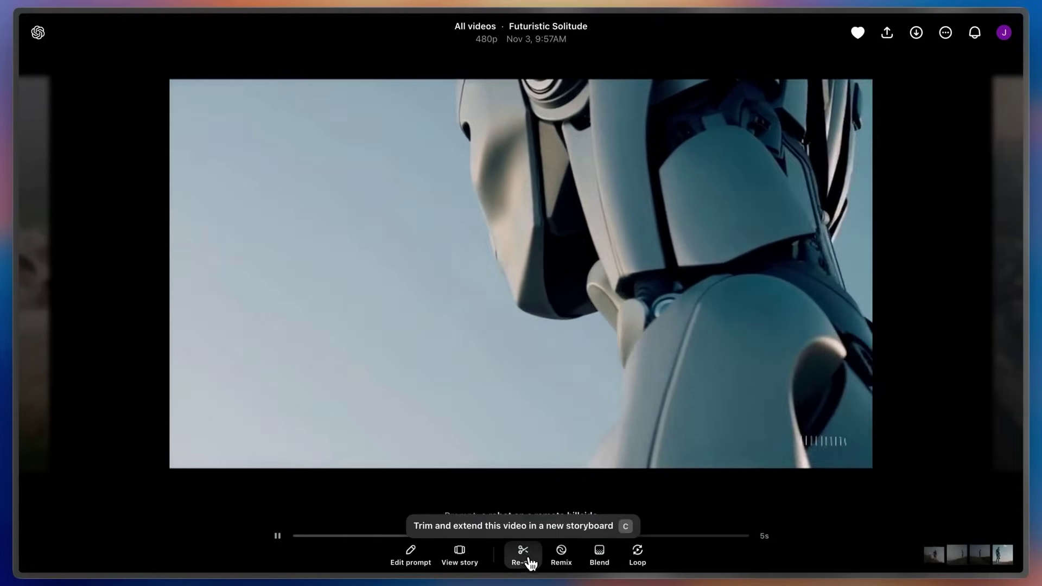
# Re-cut the robot clip in a new storyboard, trimming its end to about 03.26.
pyautogui.click(524, 559)
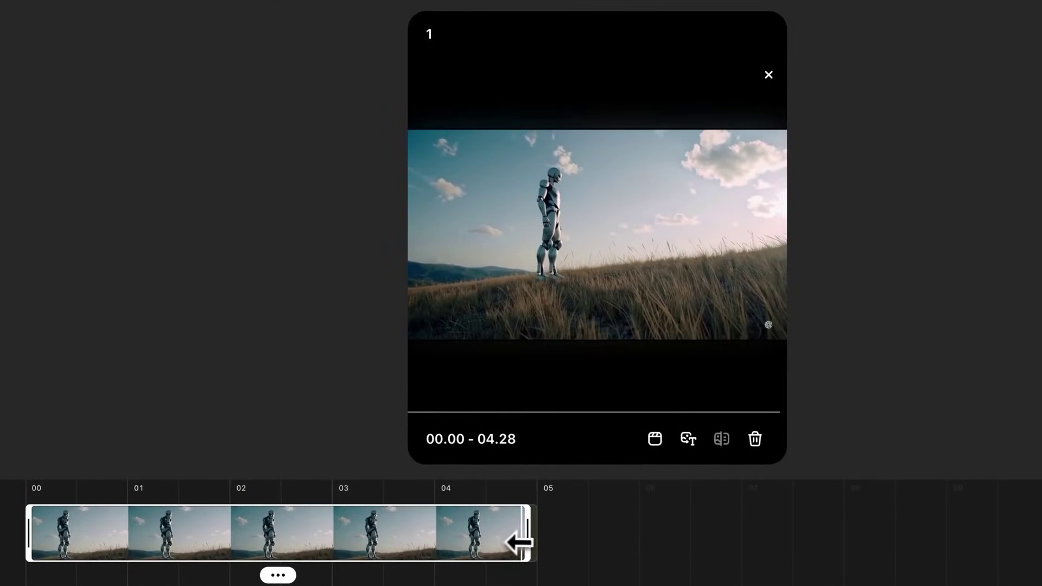
pyautogui.moveTo(504, 542); pyautogui.dragTo(410, 533)
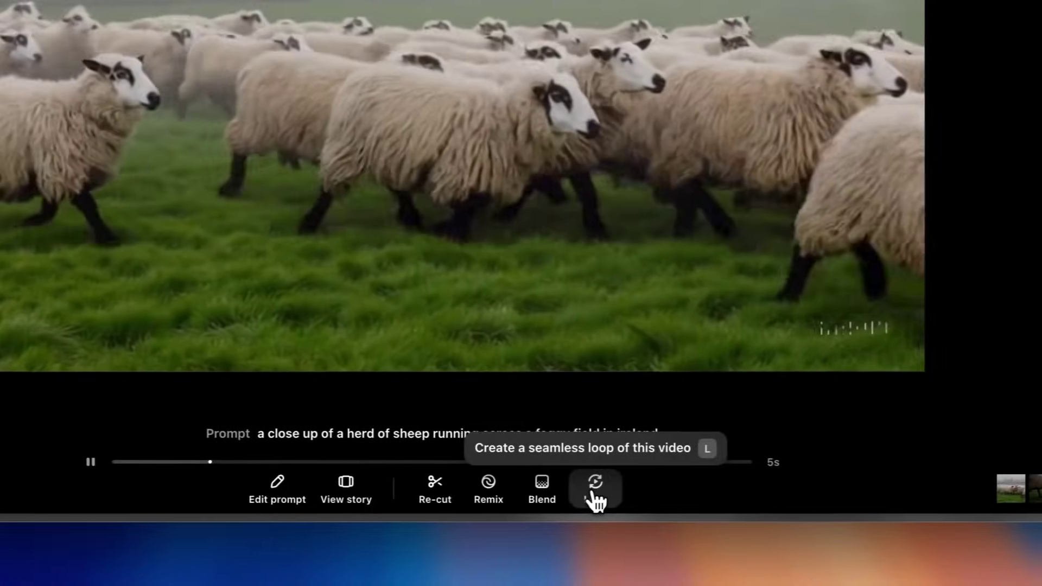
# Narrow the sheep clip's loop section from both ends to 6s and scrub to preview it.
pyautogui.click(692, 486)
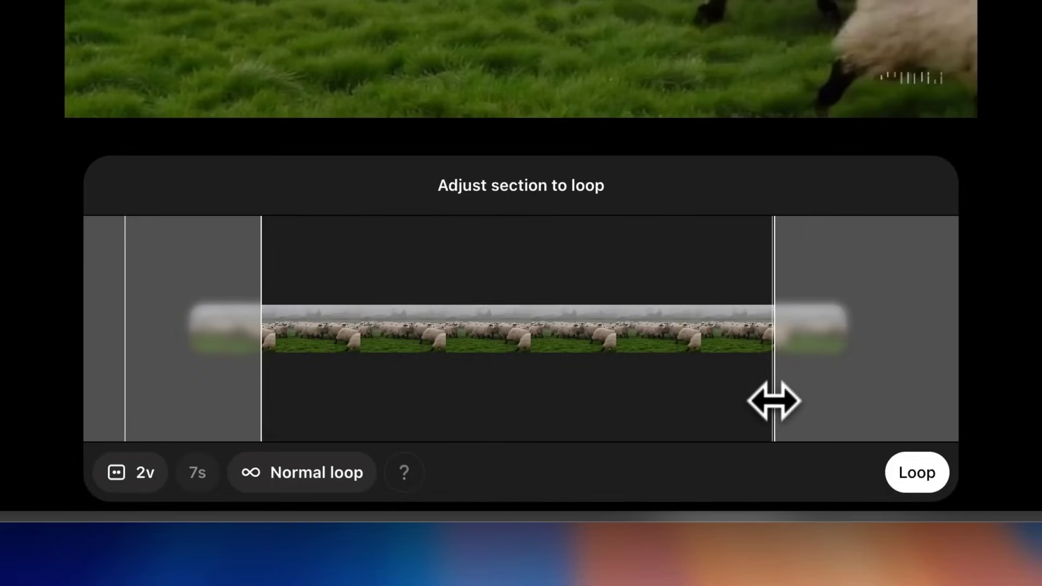
pyautogui.moveTo(771, 400); pyautogui.dragTo(666, 392)
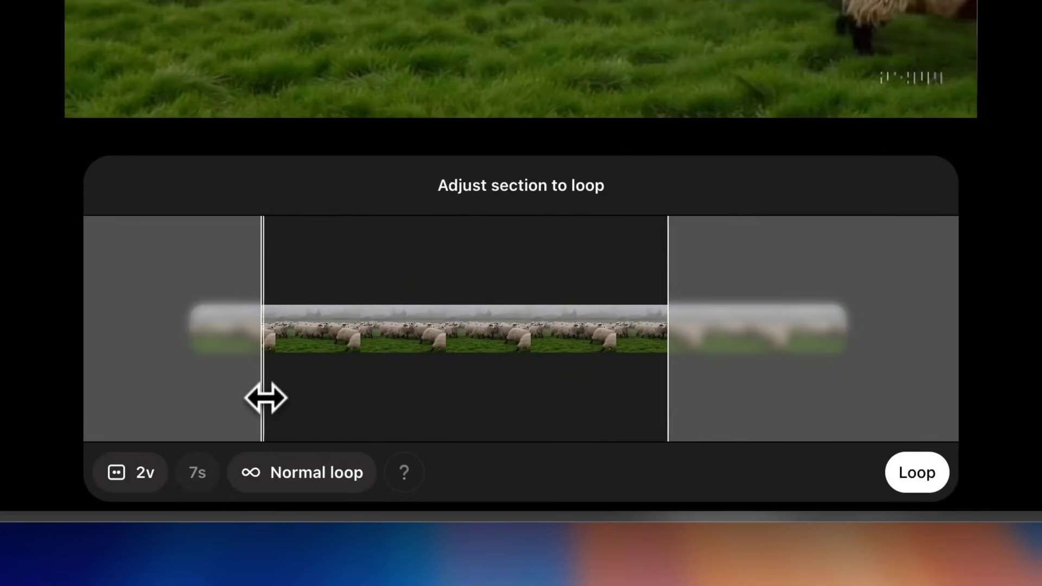
pyautogui.moveTo(266, 399); pyautogui.dragTo(376, 386)
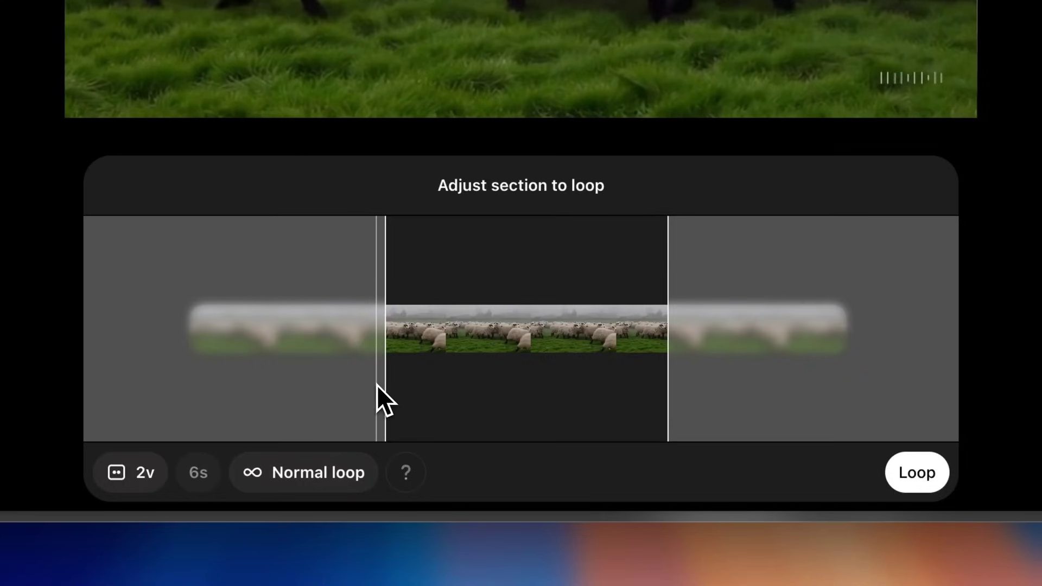
pyautogui.click(535, 396)
pyautogui.moveTo(529, 386); pyautogui.dragTo(612, 395)
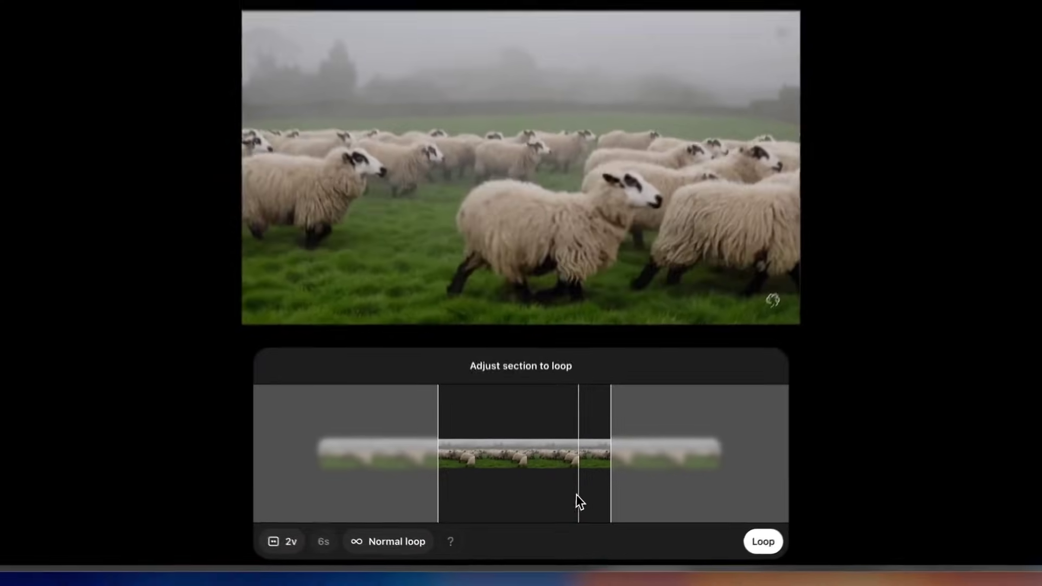
pyautogui.moveTo(576, 493); pyautogui.dragTo(461, 512)
# Keep the Normal loop length and create the looped sheep video.
pyautogui.click(393, 549)
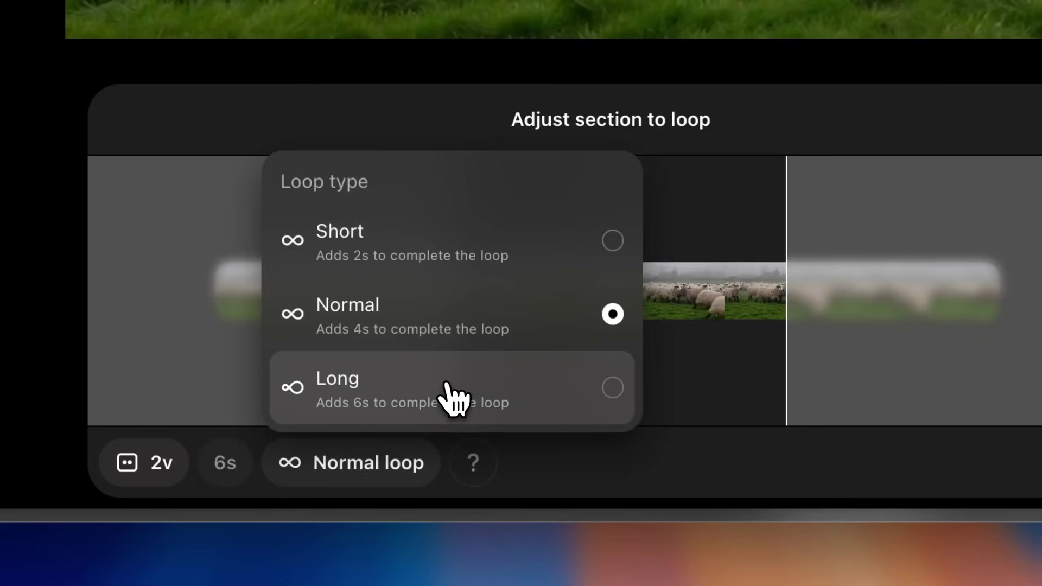
pyautogui.click(472, 332)
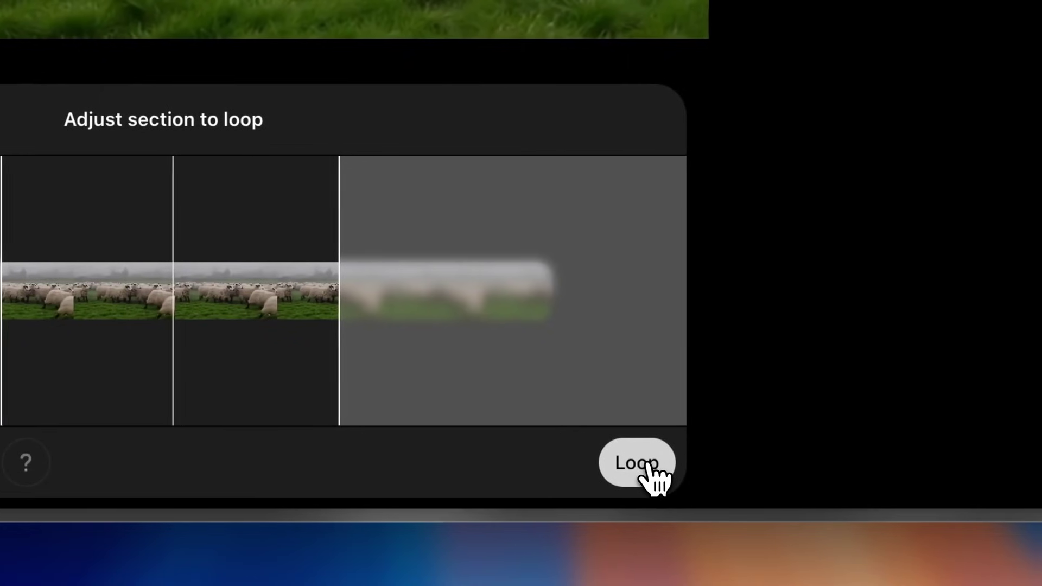
pyautogui.click(648, 466)
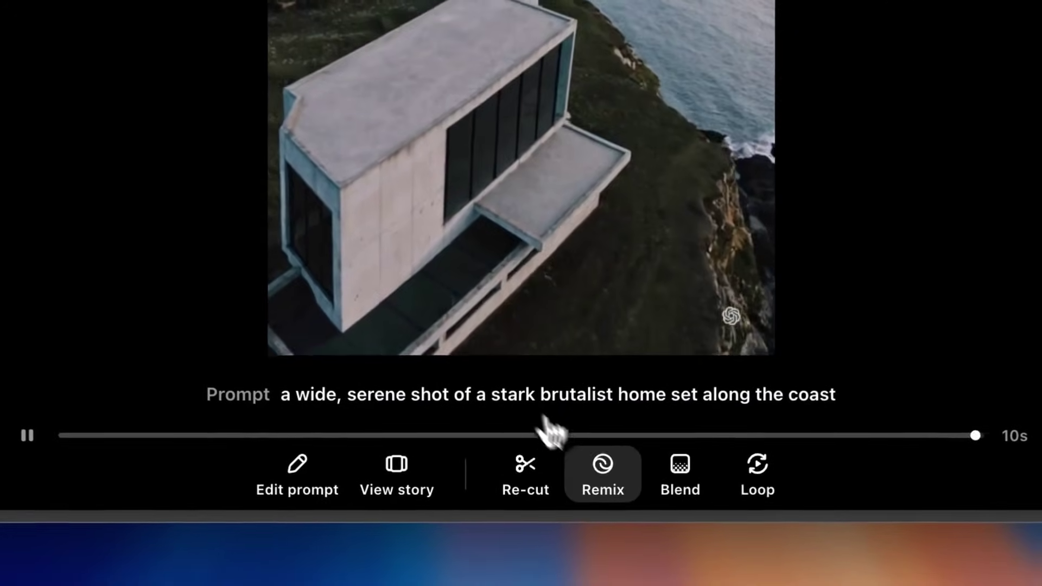
# Start a remix of the coastal brutalist home video.
pyautogui.click(601, 479)
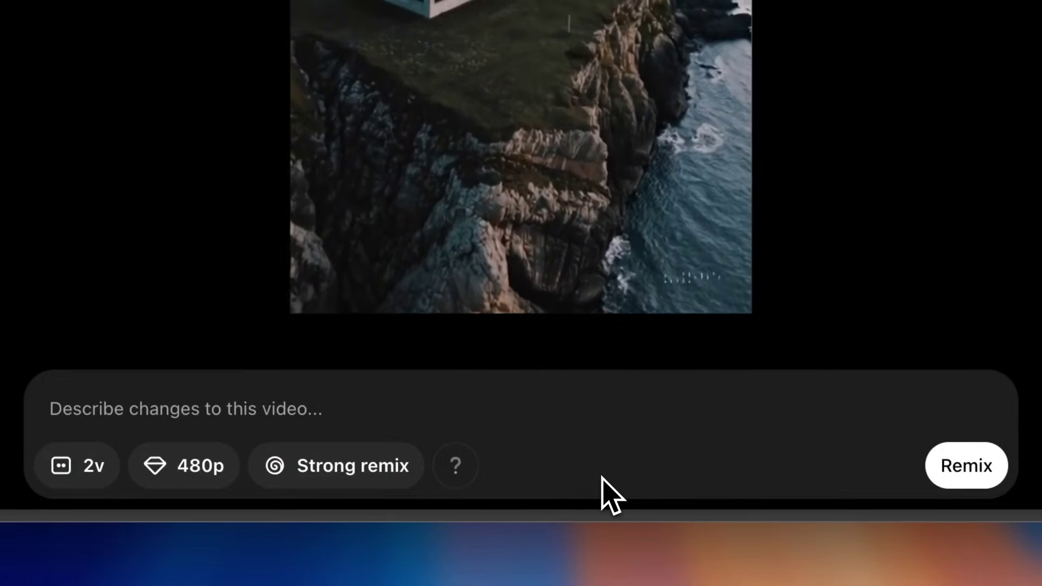
# Paste 'replace the cement building with a mid-century home' and keep Strong remix strength.
pyautogui.write('replace the cement building with a mid-century home')
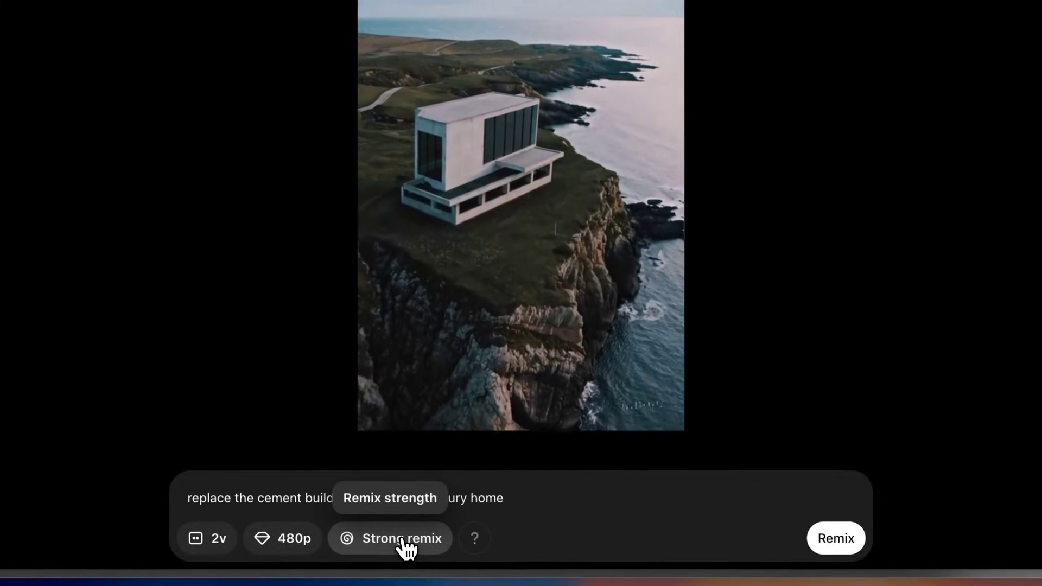
pyautogui.click(403, 543)
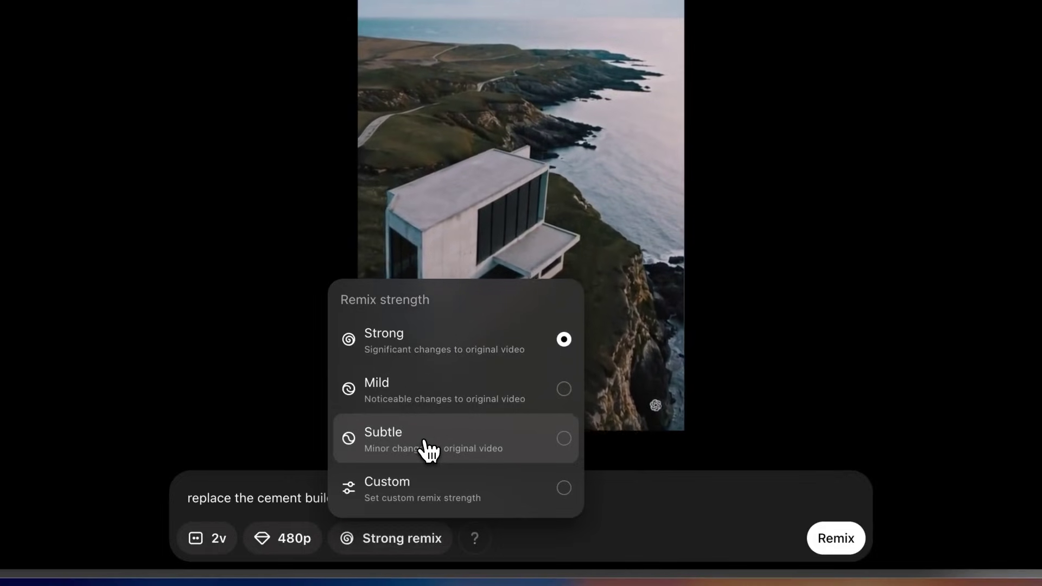
pyautogui.click(458, 355)
# Generate the Strong remix 'Coastal Elegance Unveiled' of the coastal home.
pyautogui.click(836, 538)
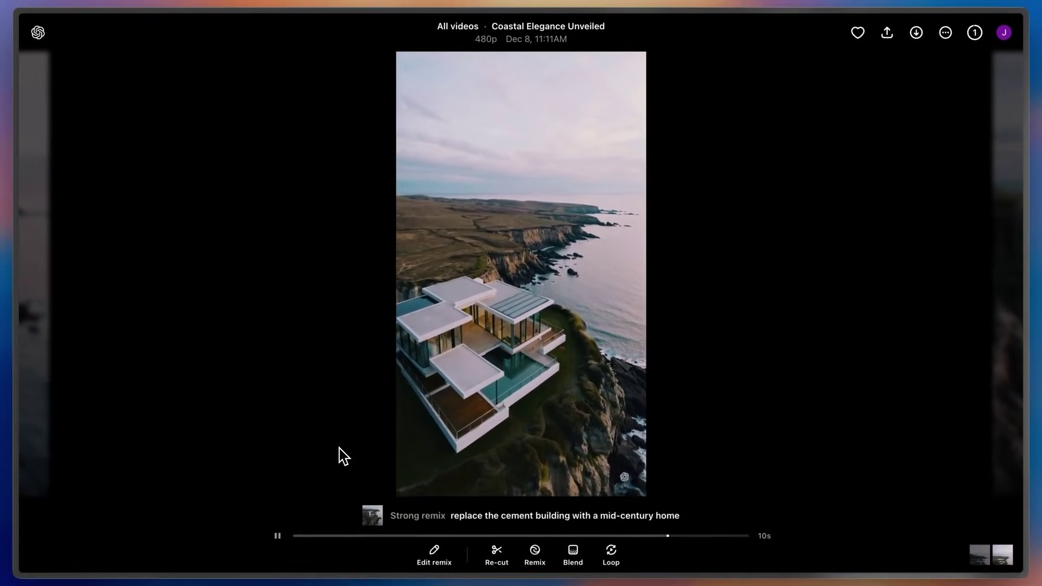